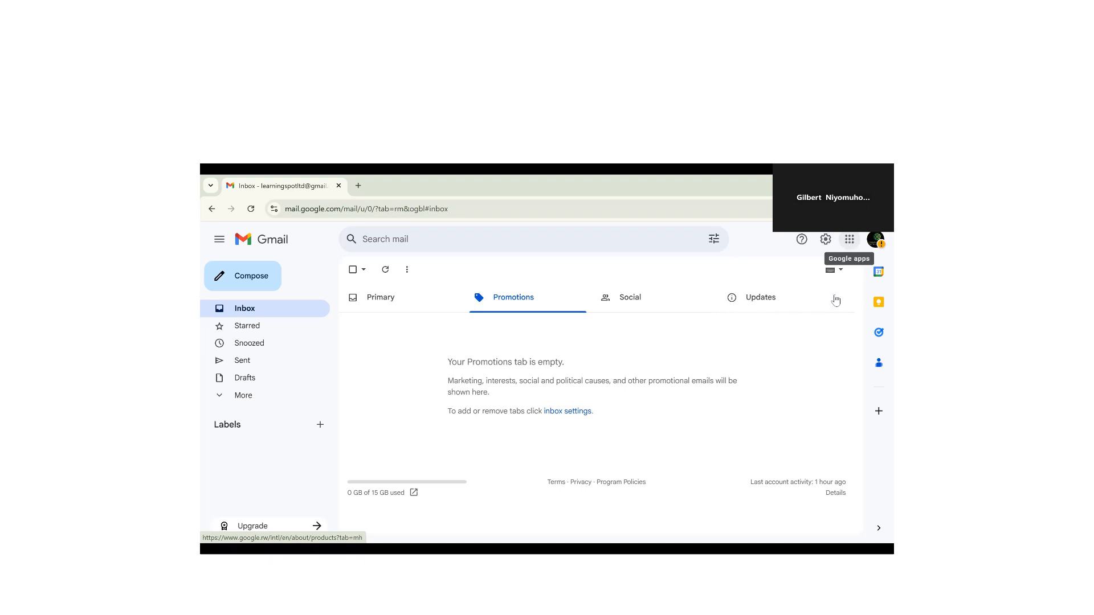
Step: Switch from Gmail to Google Slides through the Google apps list
click(849, 239)
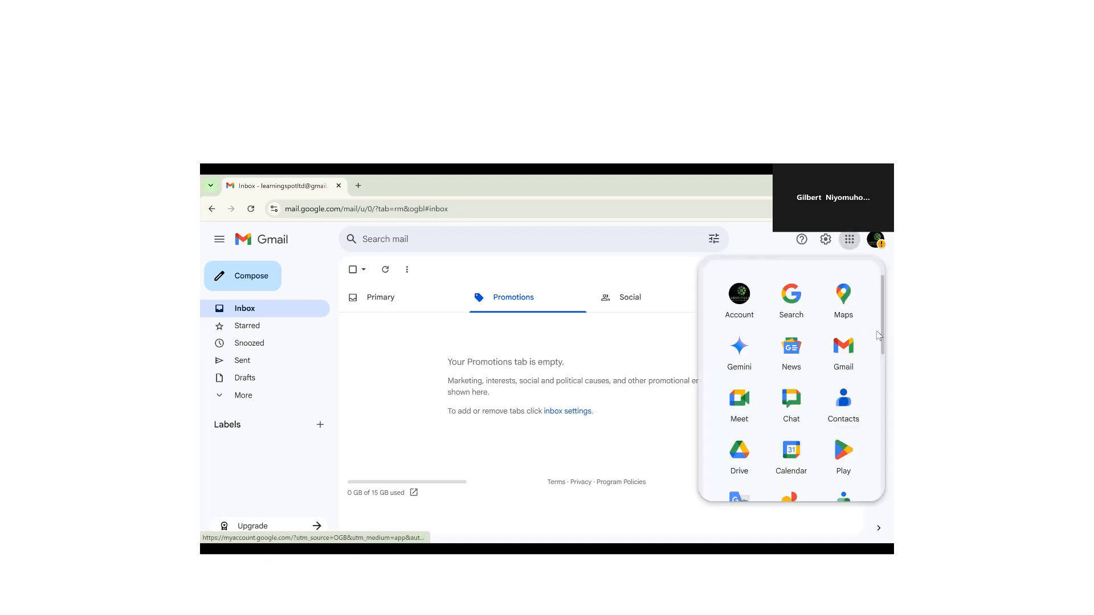
scroll(877, 357, down, 2)
scroll(869, 408, down, 4)
scroll(866, 410, down, 2)
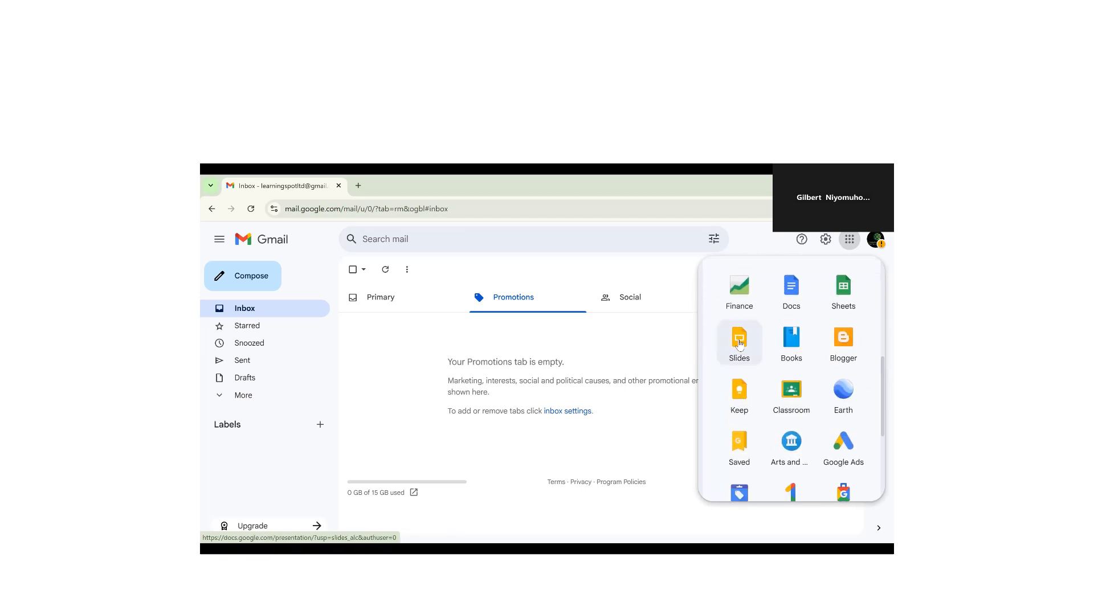
click(739, 343)
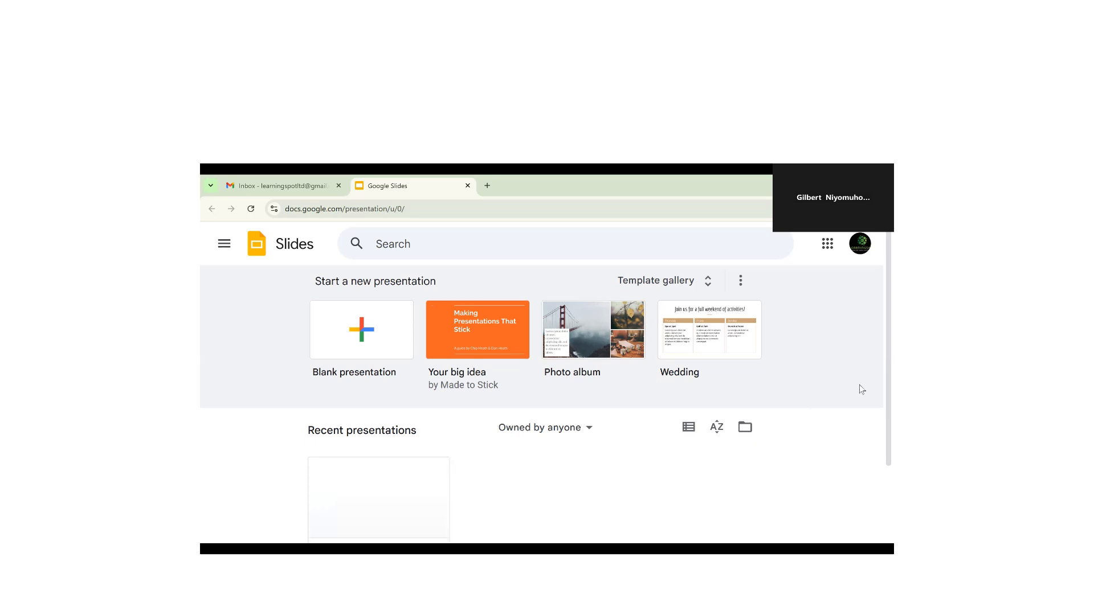
Step: Remove the recent presentation "Drive Practice" by moving it to the bin
scroll(877, 396, down, 2)
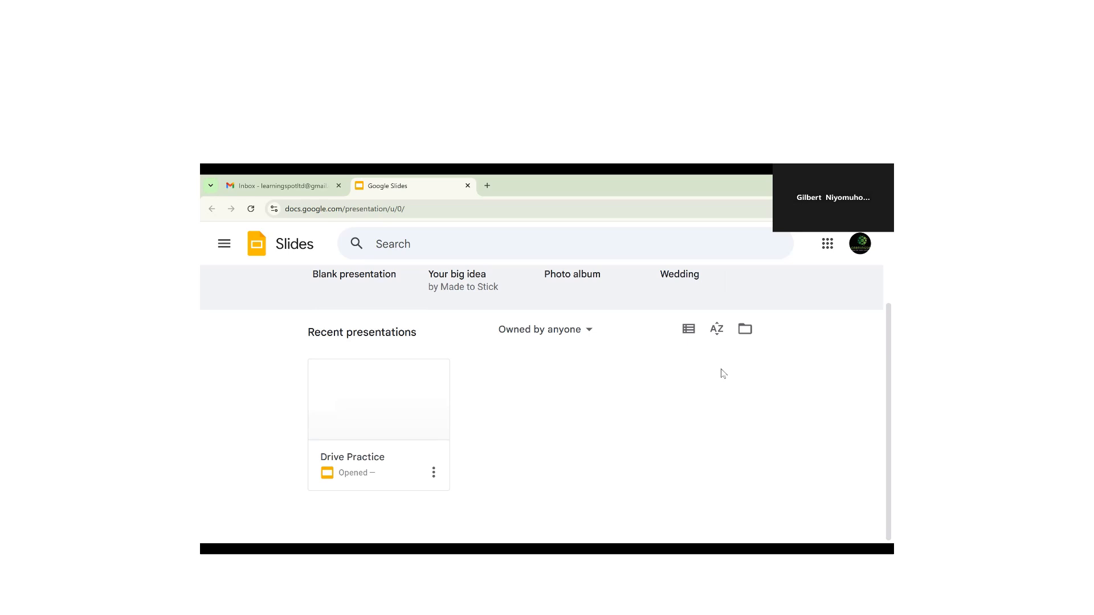
click(433, 473)
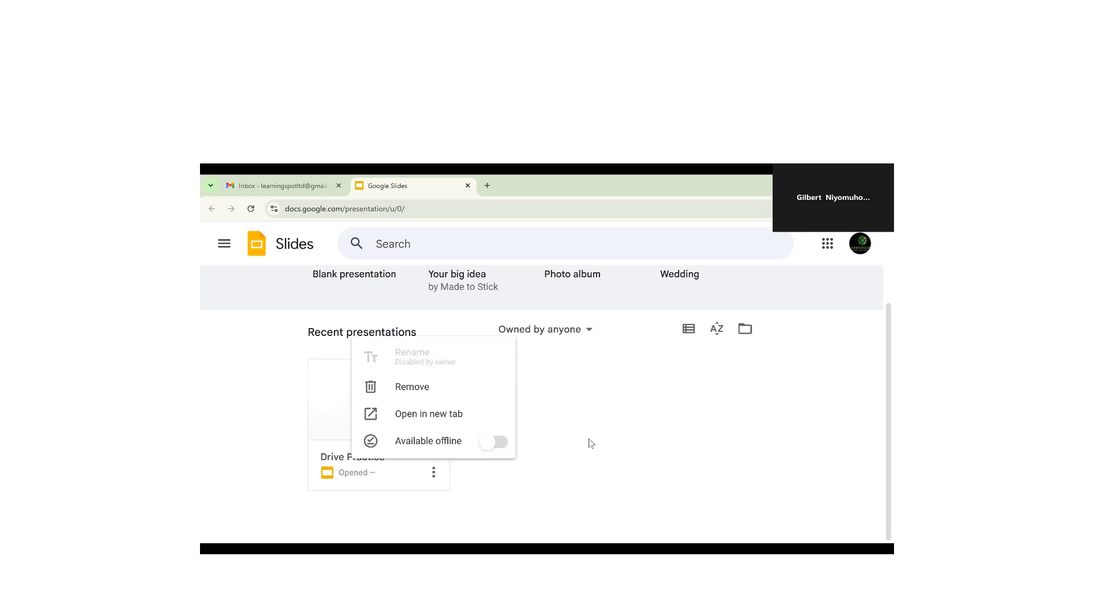
click(552, 459)
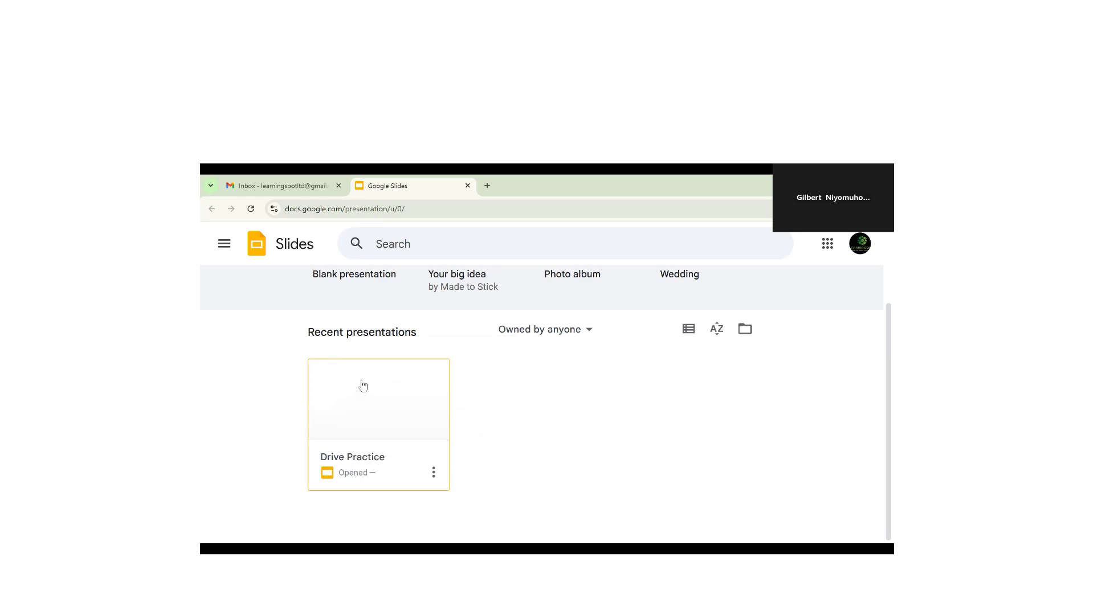
click(434, 472)
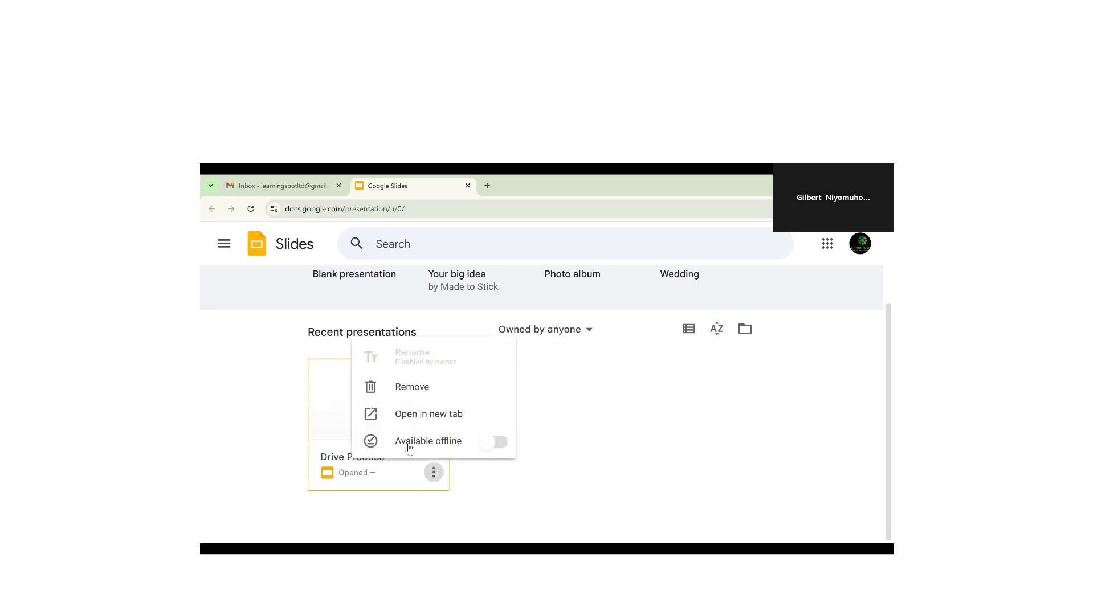
click(383, 388)
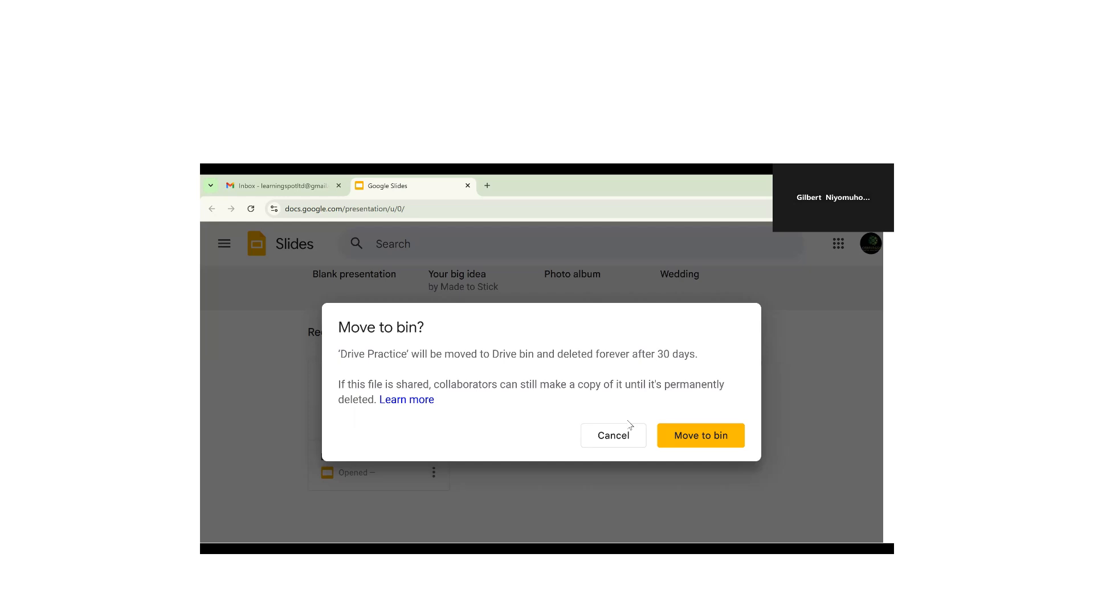
click(695, 443)
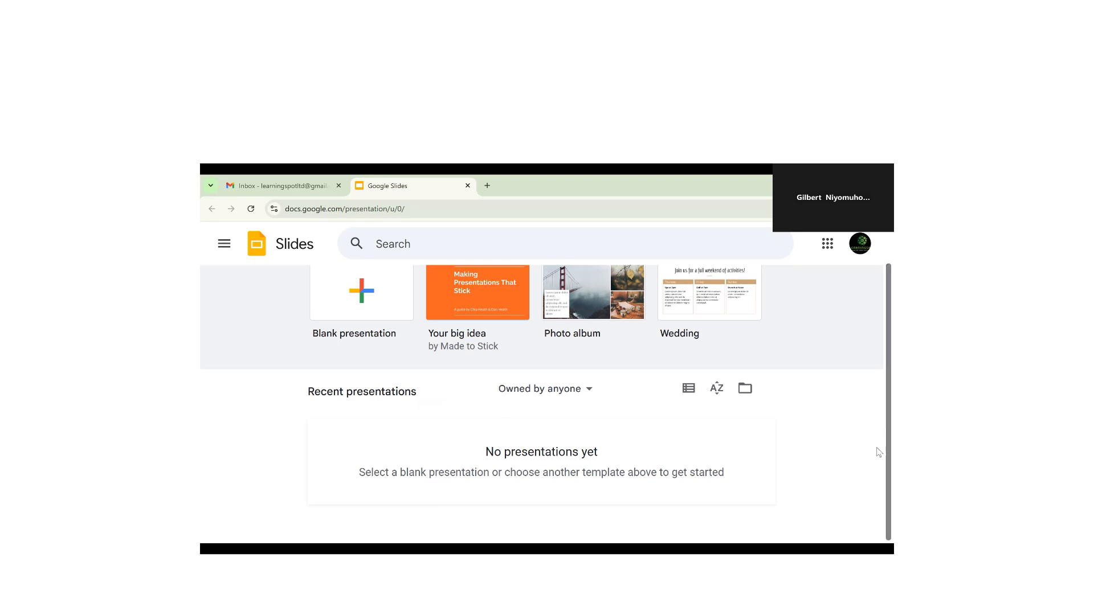
Step: Create a blank presentation and enter "Google Slides Practice" as the title on its first slide
scroll(878, 405, up, 1)
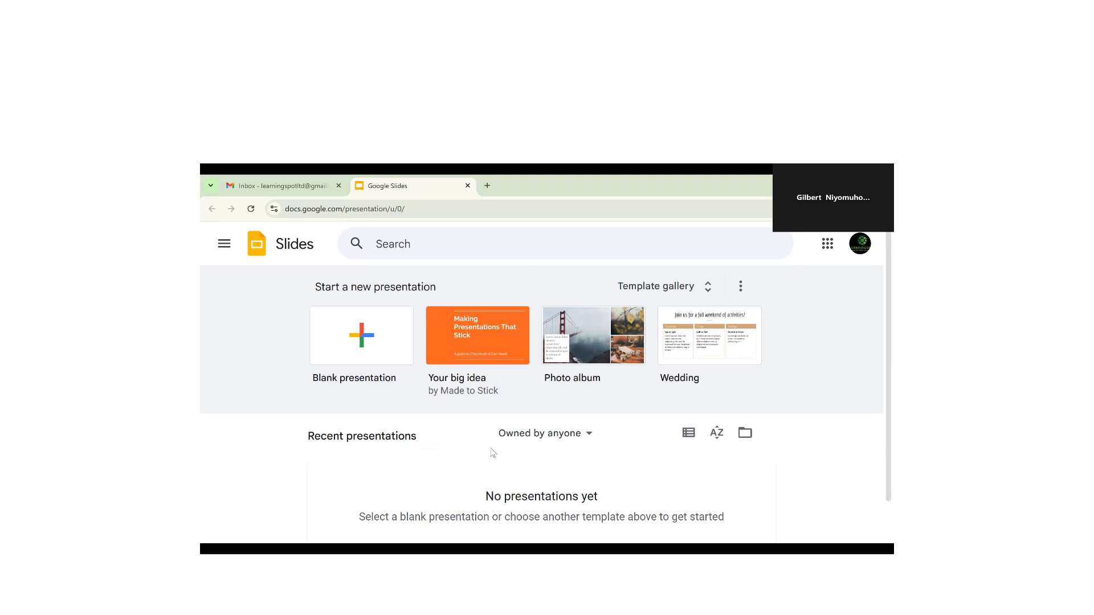
click(352, 350)
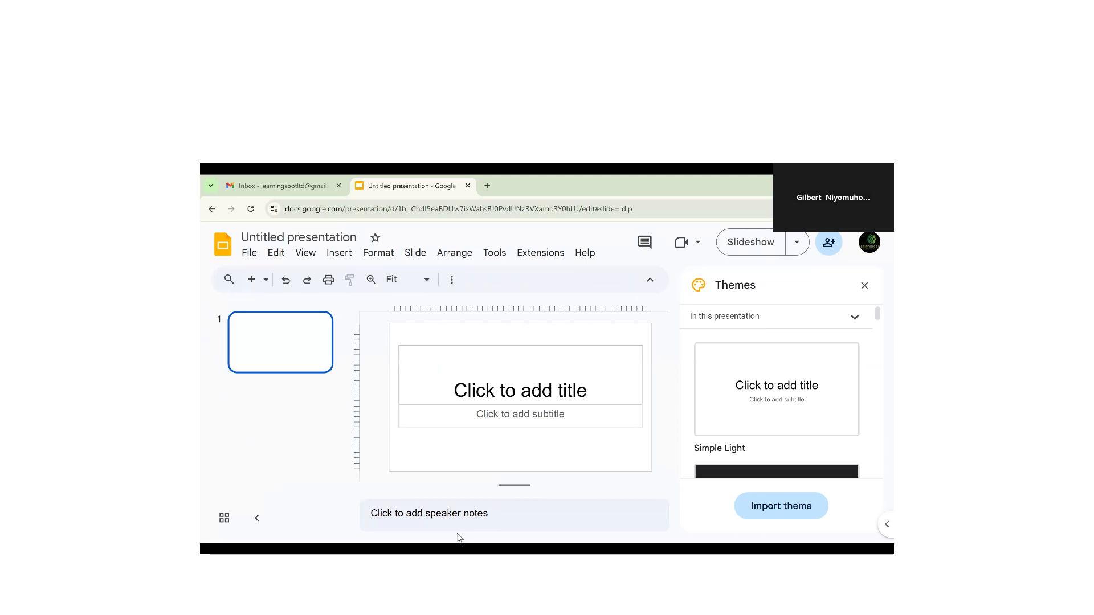
click(483, 397)
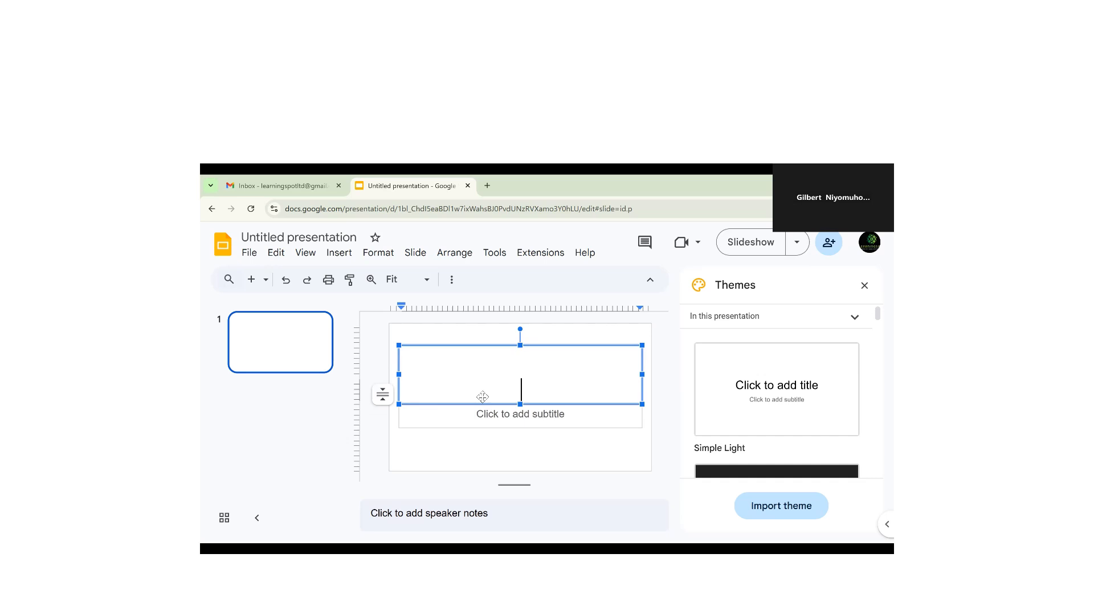
text(Google Slide)
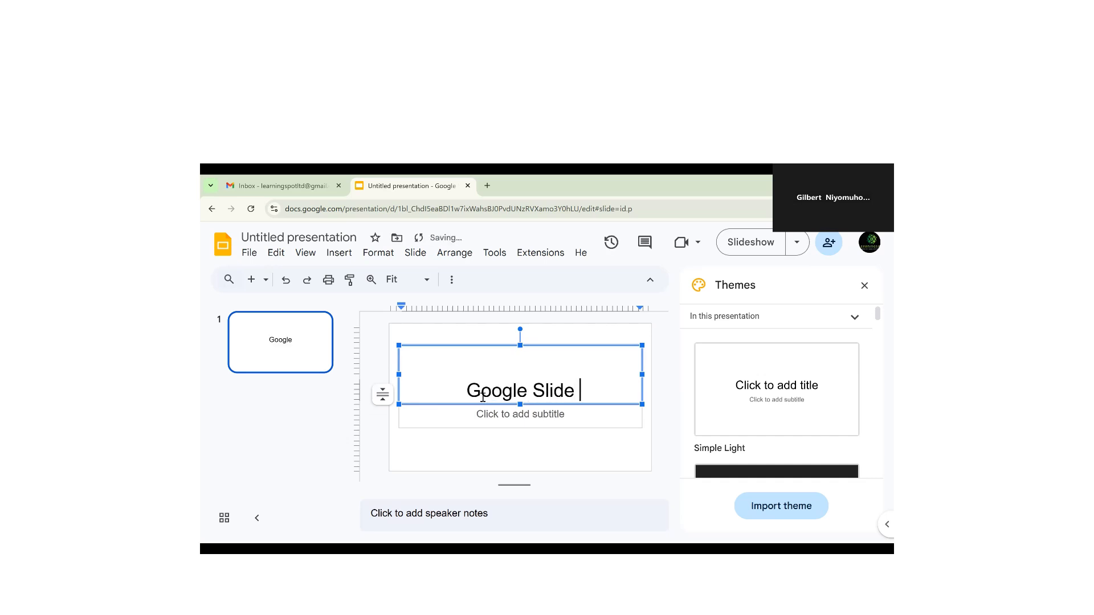
key(BackSpace)
text(s P)
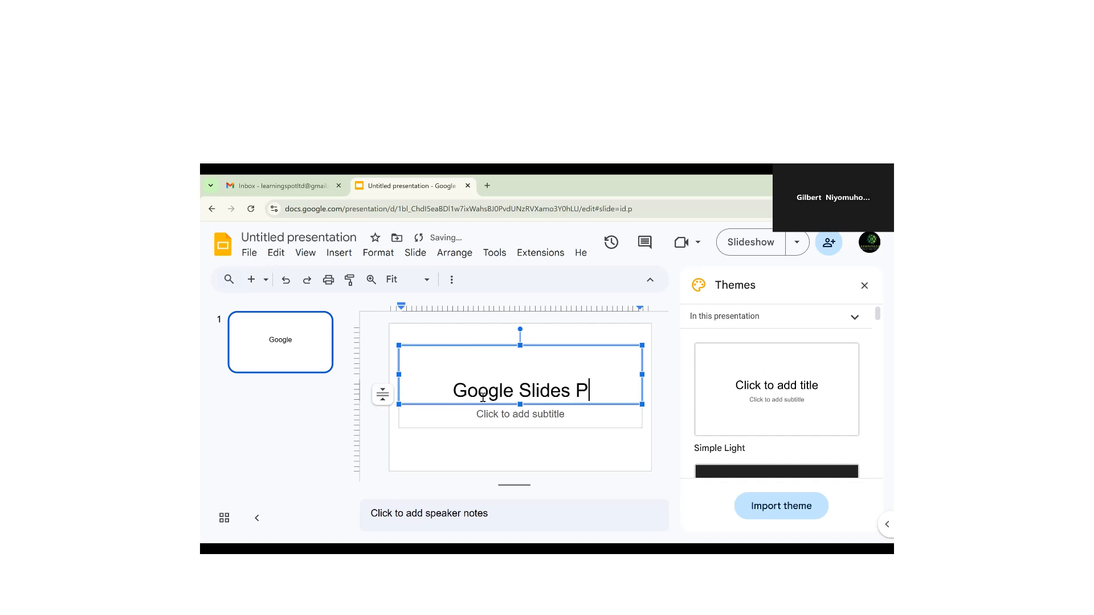
text(ractice)
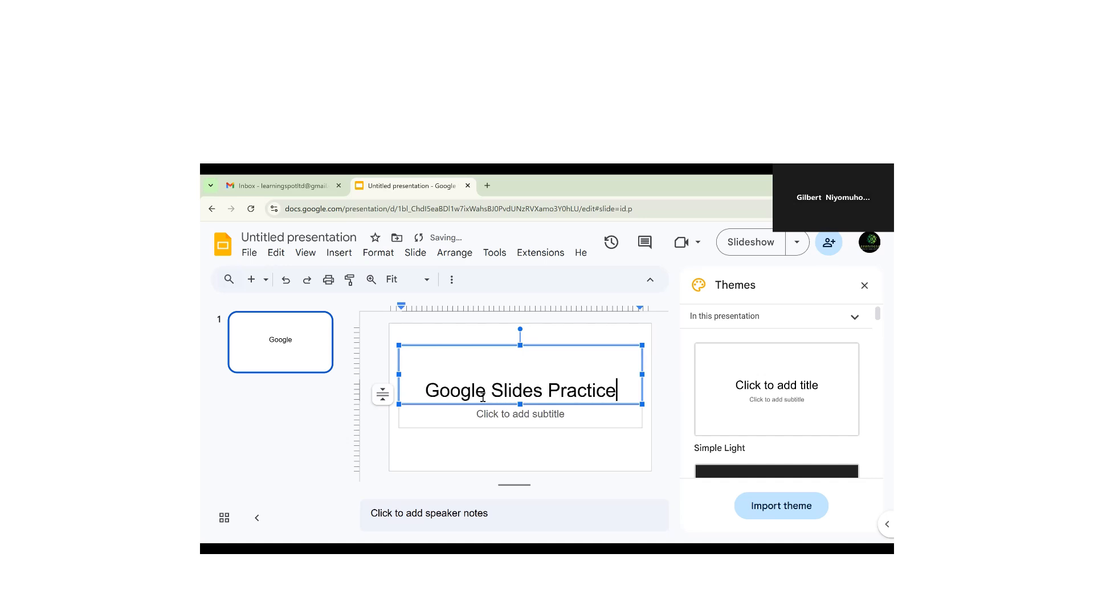
click(455, 426)
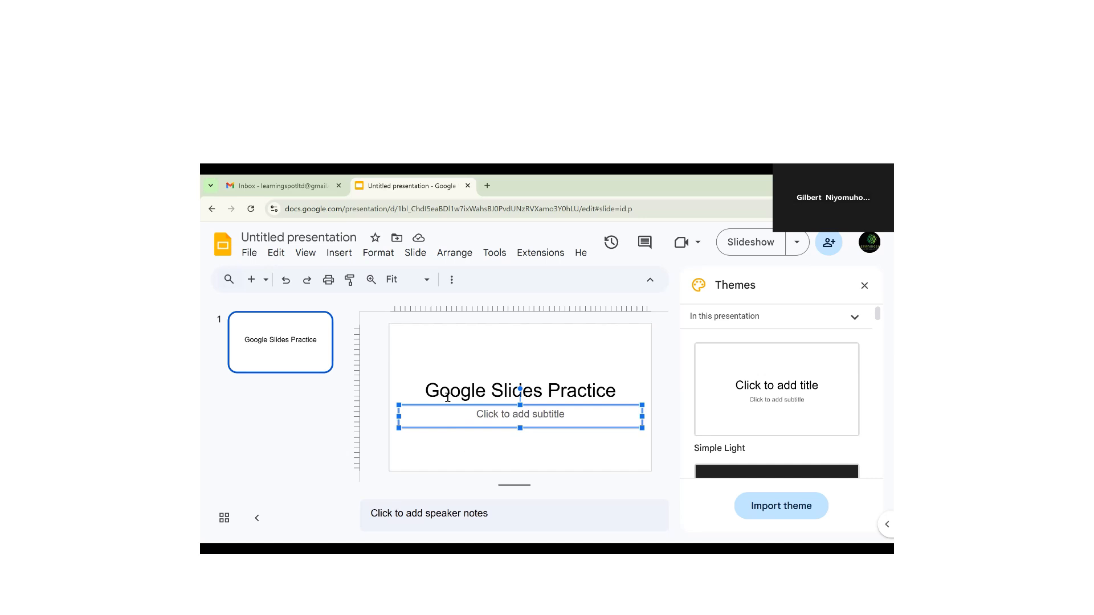
Step: Copy the slide title "Google Slides Practice" and use it as the name of the presentation file
click(448, 397)
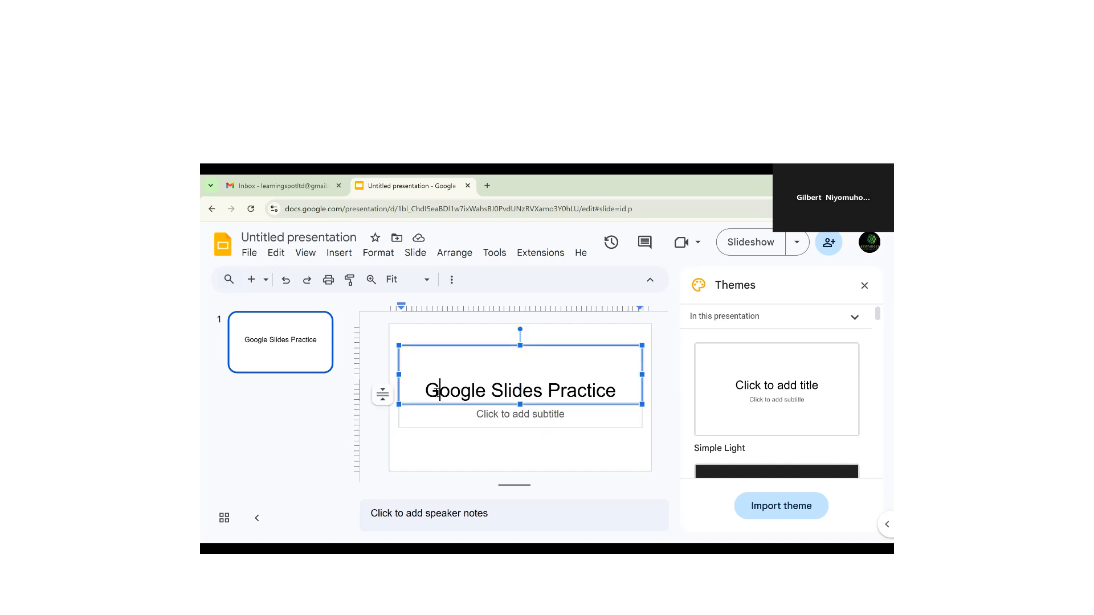
drag(427, 391, 610, 392)
key(ctrl+c)
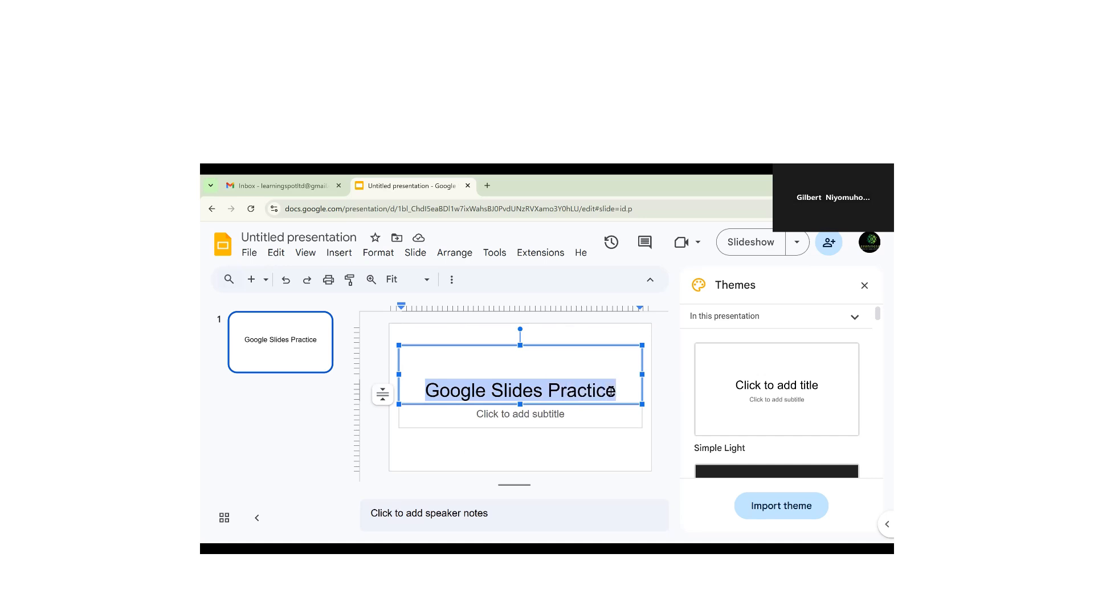
click(330, 237)
key(ctrl+v)
click(330, 237)
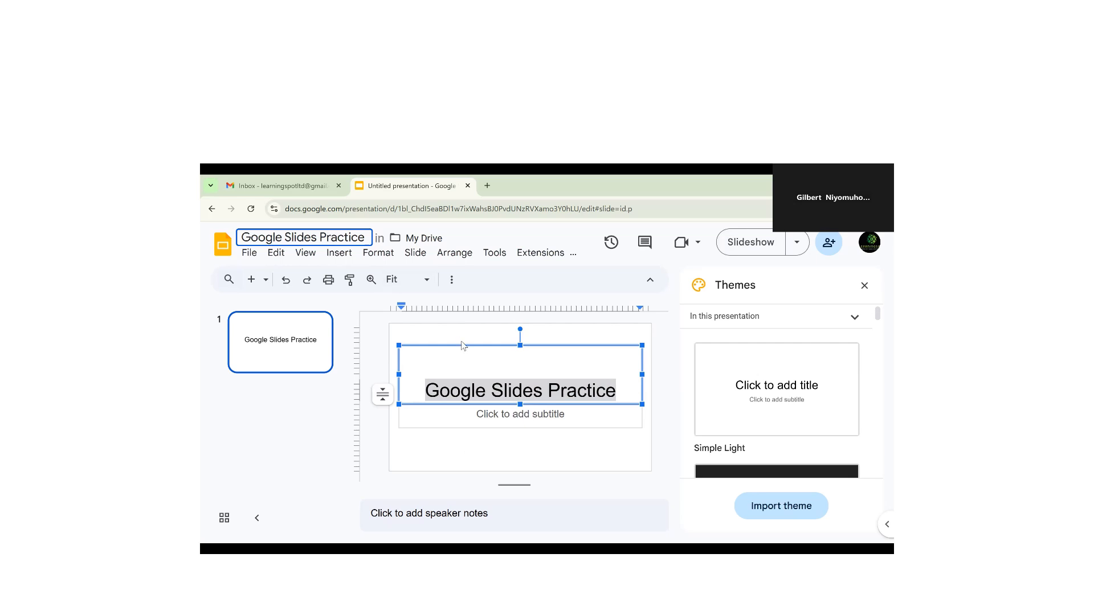
click(441, 373)
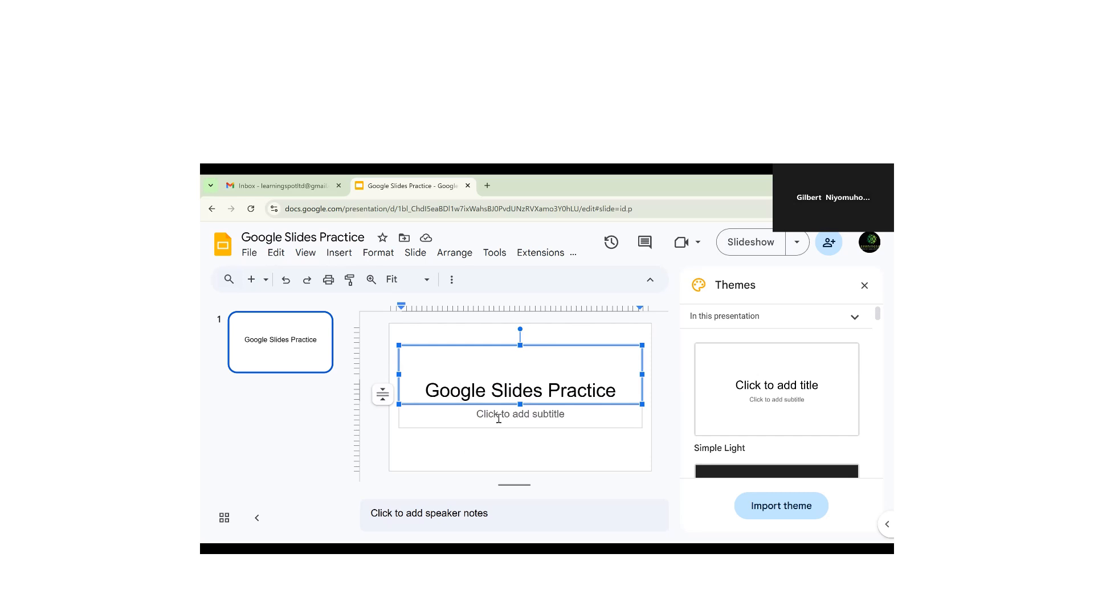
Step: Fill the title slide's subtitle with "Research Preparation-" followed by the presenter's first name
click(498, 419)
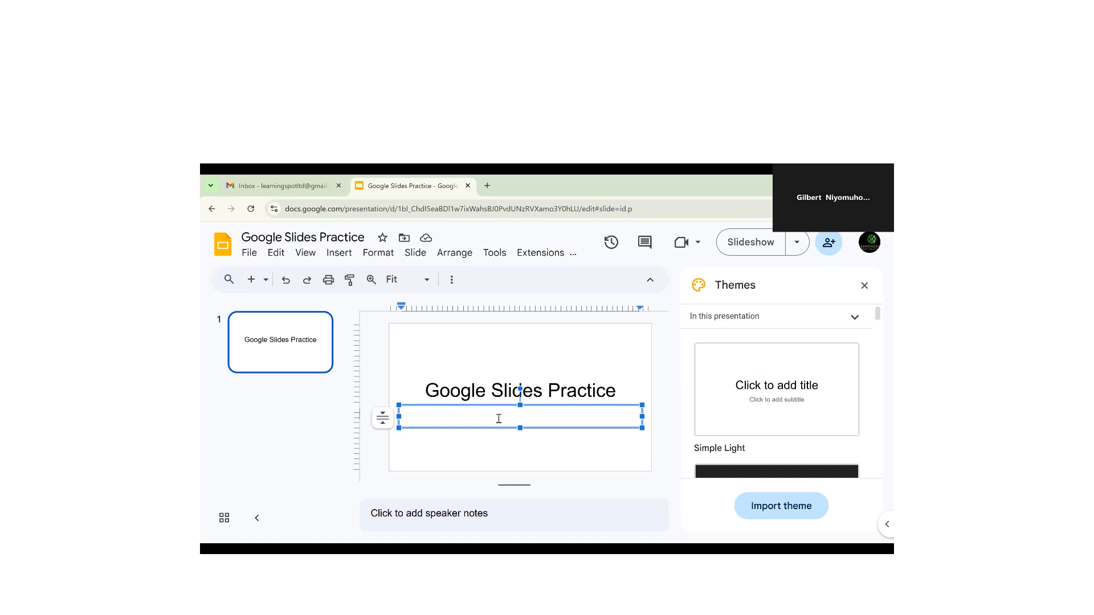
text(Research Preparation)
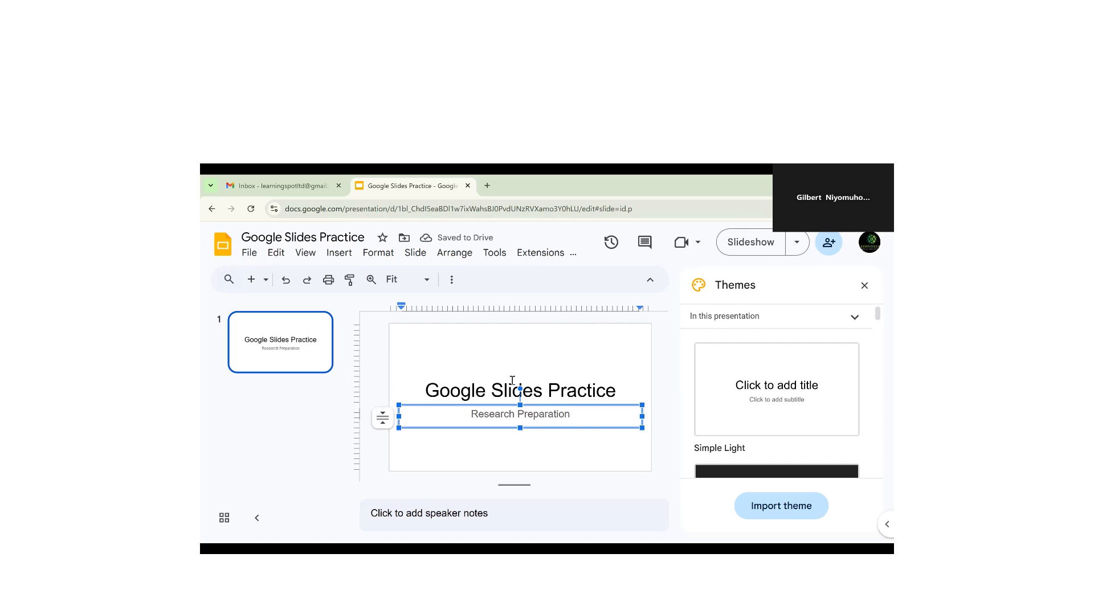
text(- Gilbert)
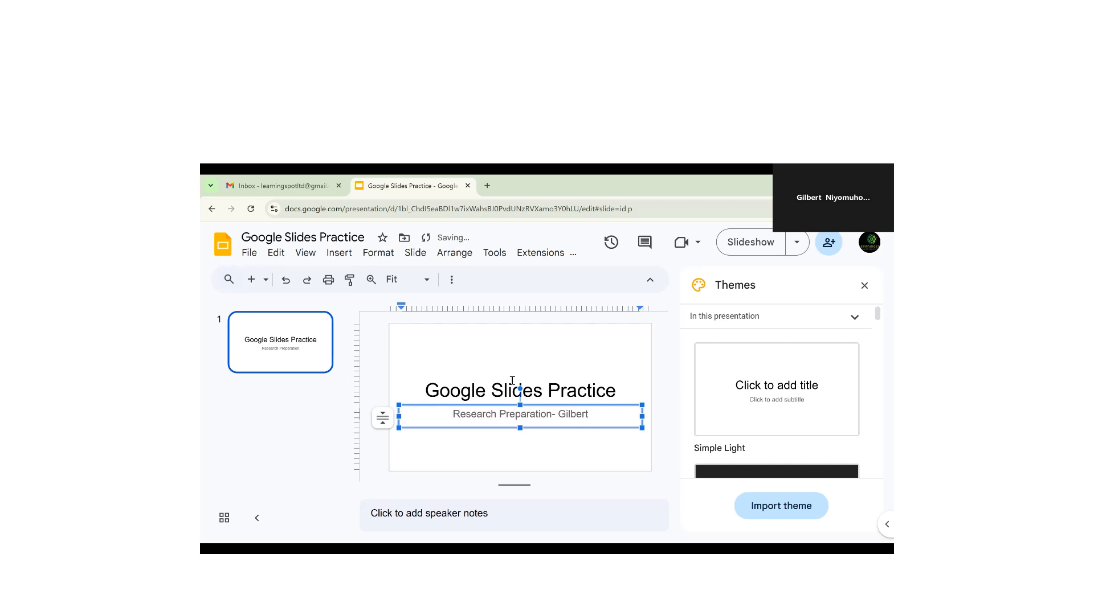
click(383, 359)
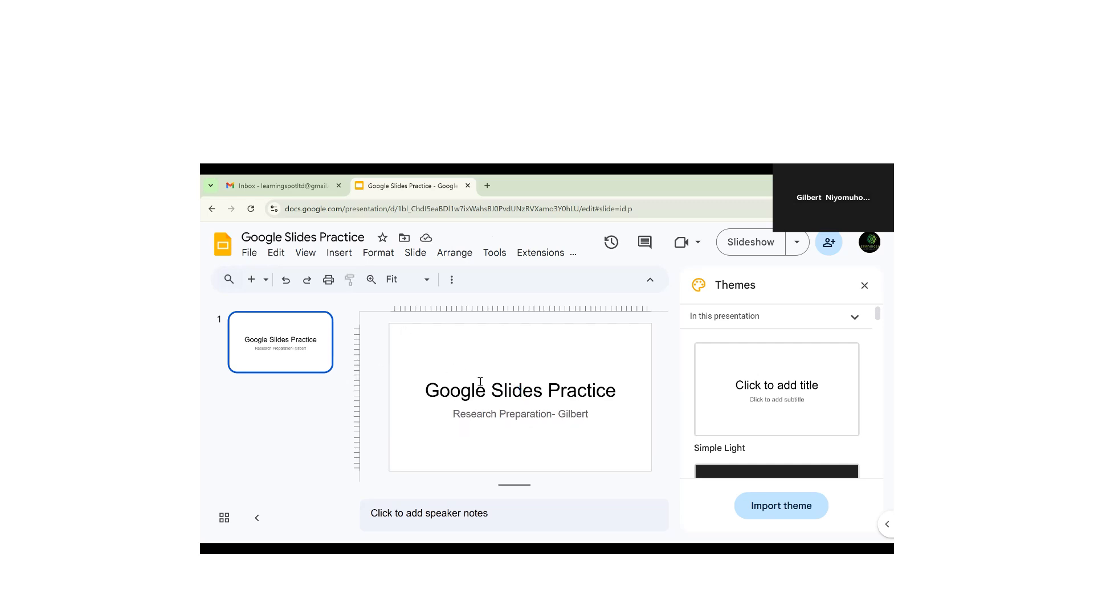
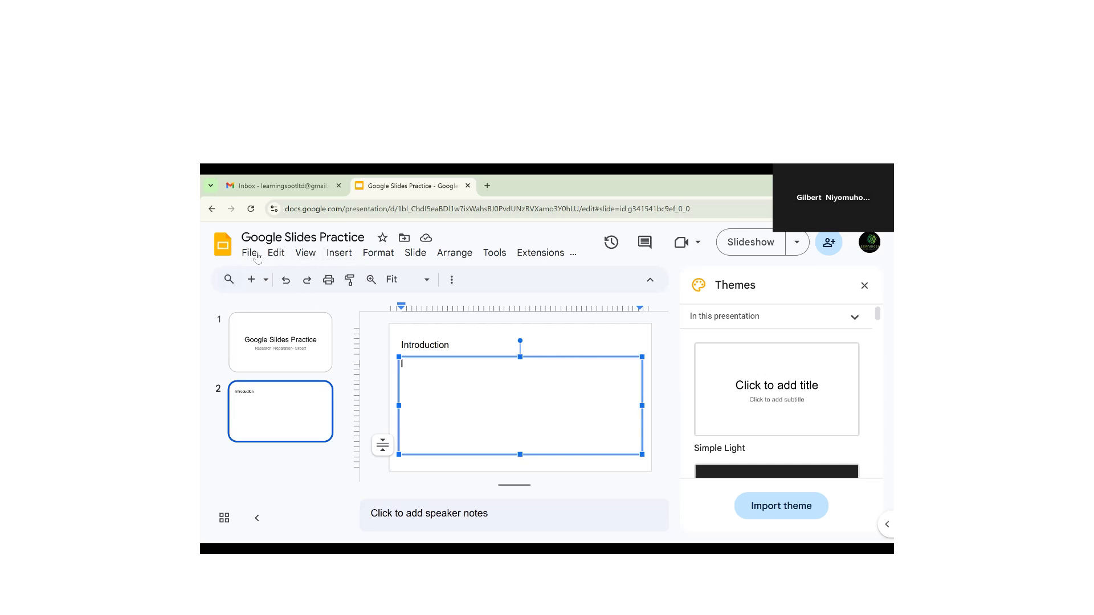
Step: Insert a rectangle shape about a third of the slide's width below the "Introduction" heading on slide 2
click(338, 254)
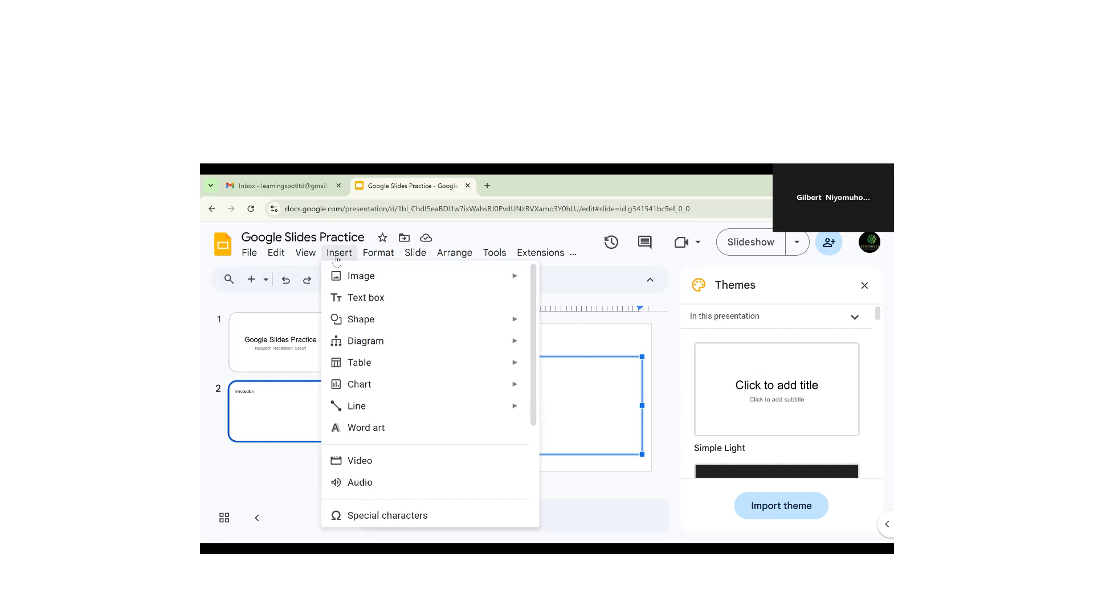
mouse_move(364, 285)
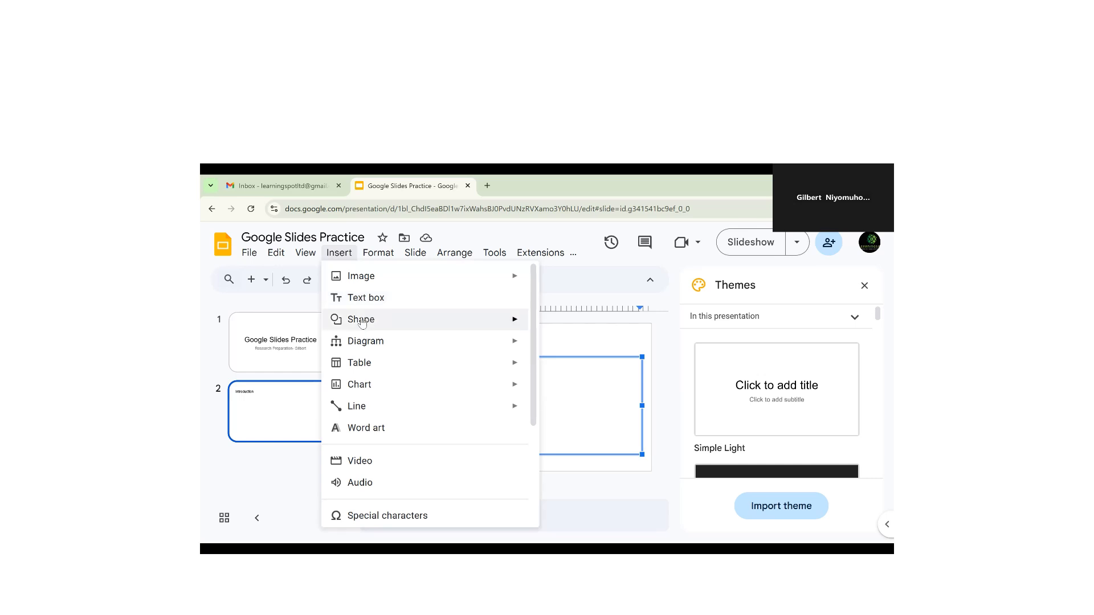
mouse_move(361, 323)
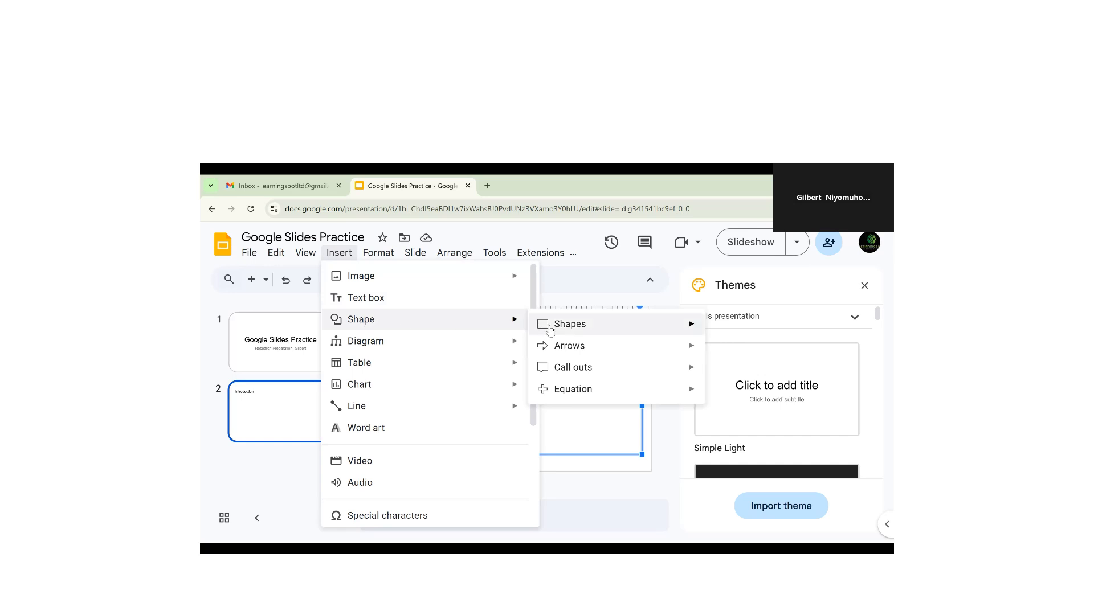
mouse_move(565, 352)
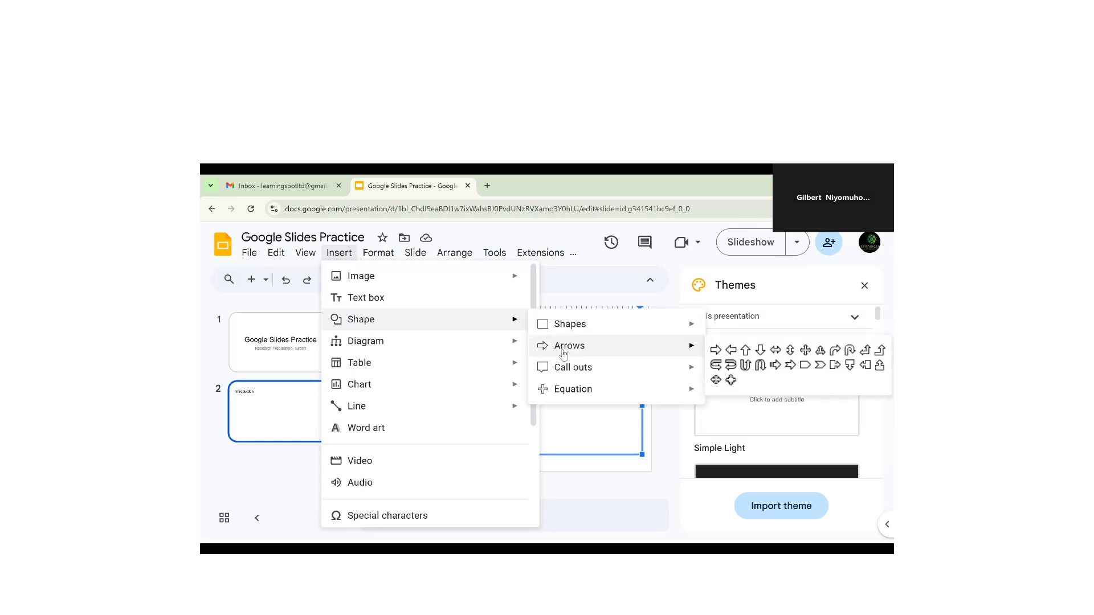
mouse_move(561, 328)
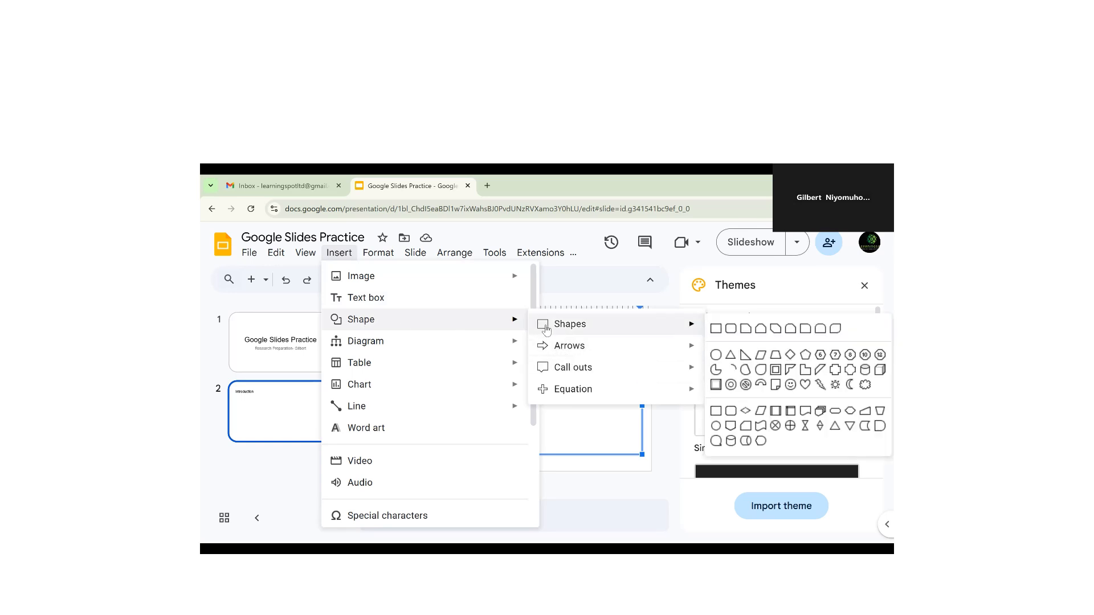
click(717, 329)
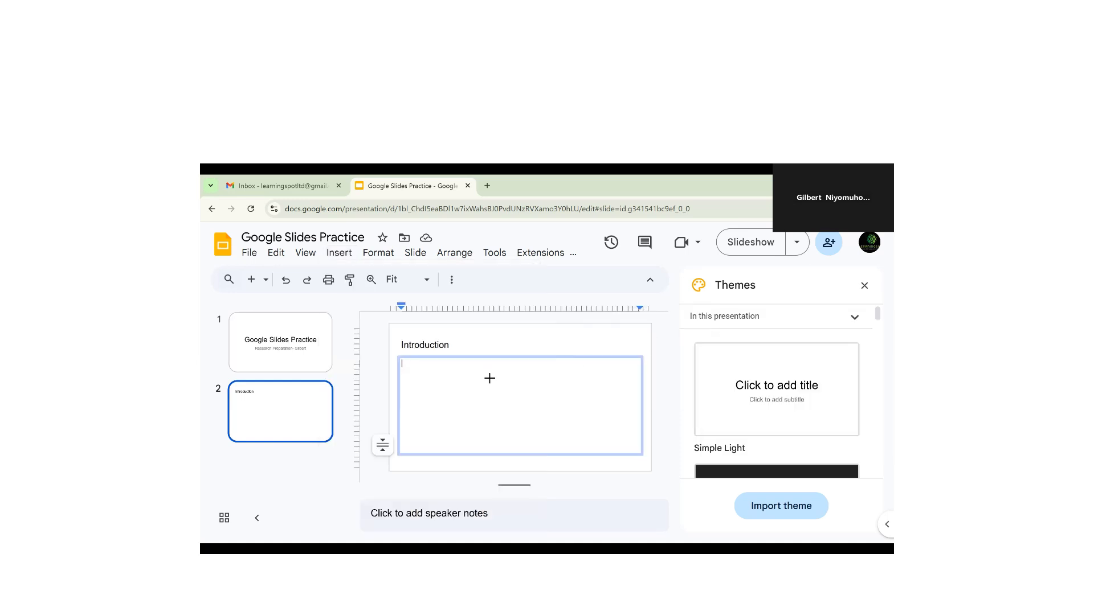
drag(411, 370, 498, 433)
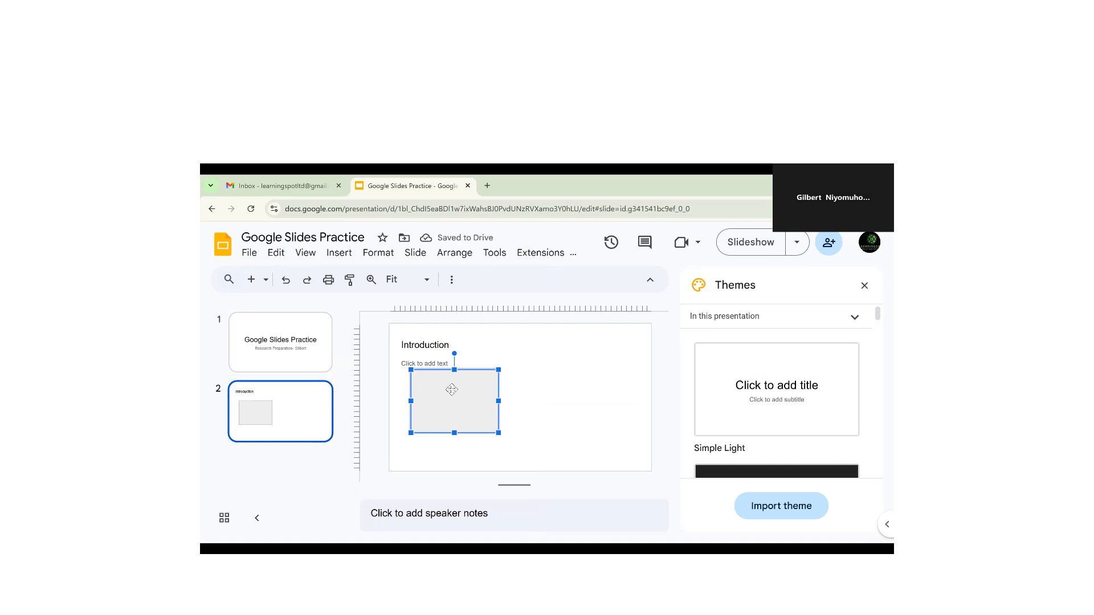
Step: Add the text "This shape shows the size of the building." inside the rectangle on slide 2
right_click(451, 389)
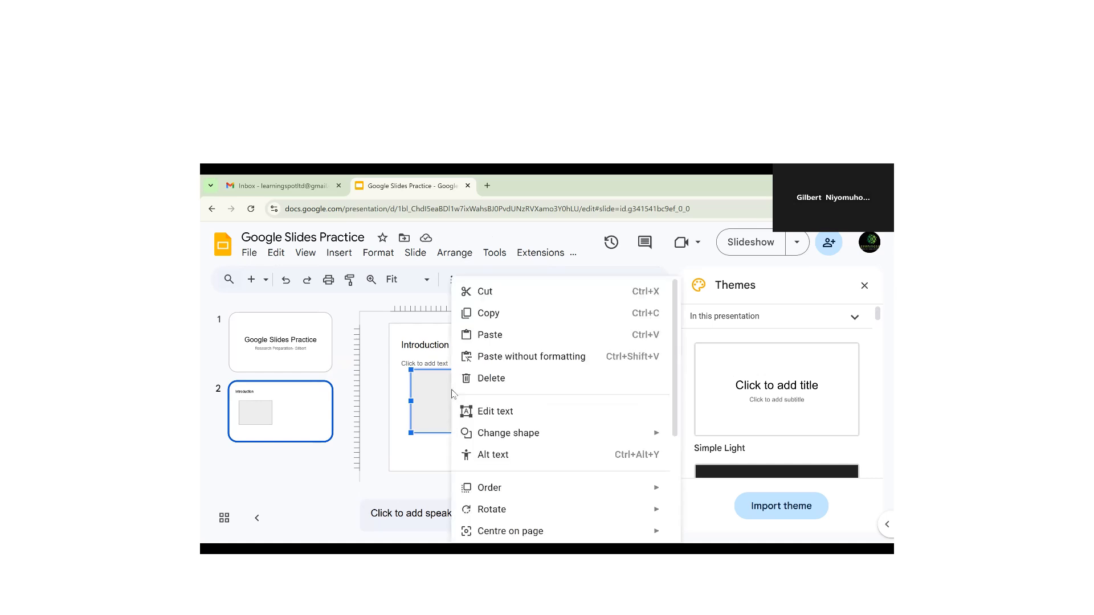
click(483, 413)
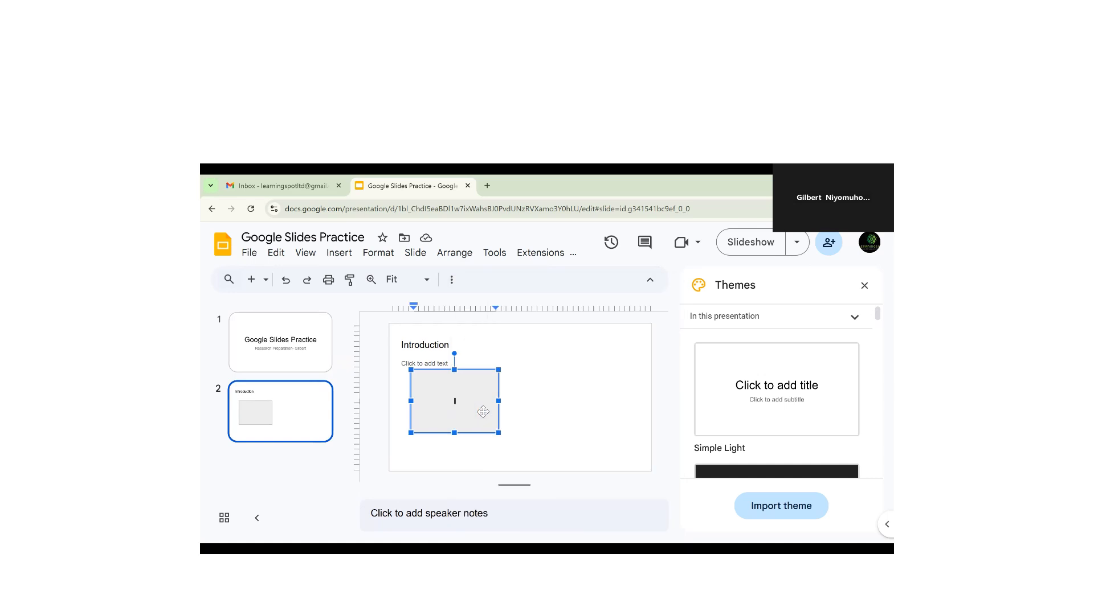
text(This shape shows the size of the building.)
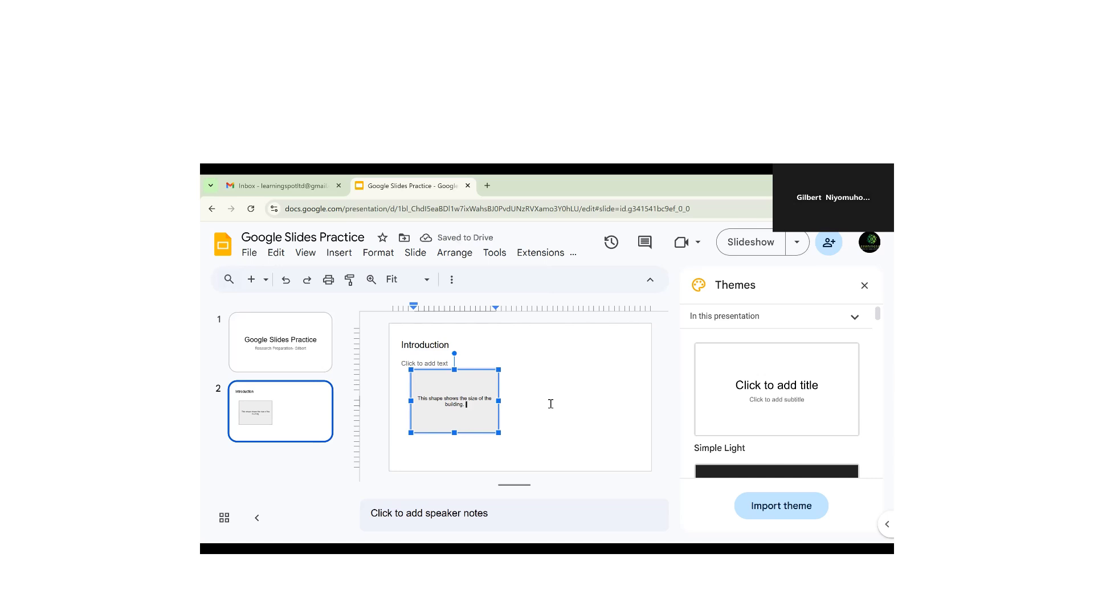
Step: Insert a bar chart on the Introduction slide
click(332, 253)
mouse_move(354, 372)
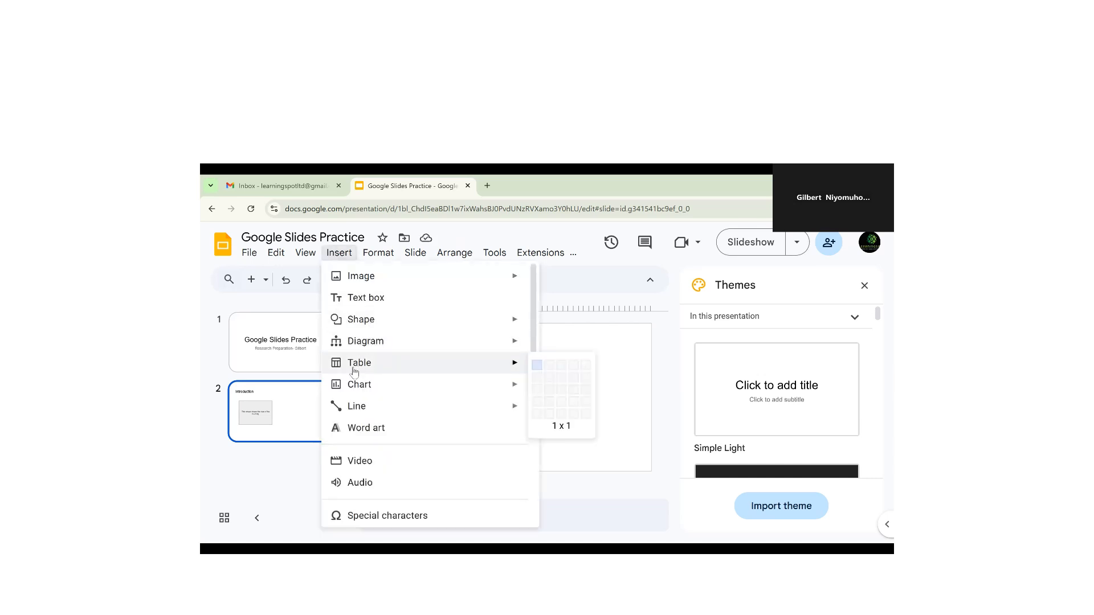
mouse_move(351, 390)
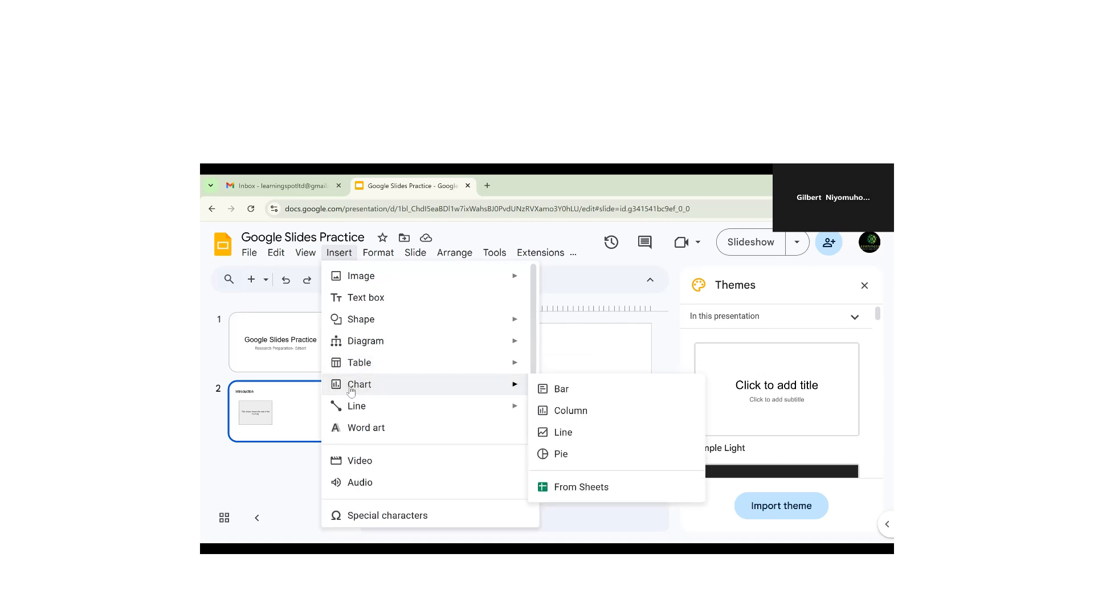
click(557, 389)
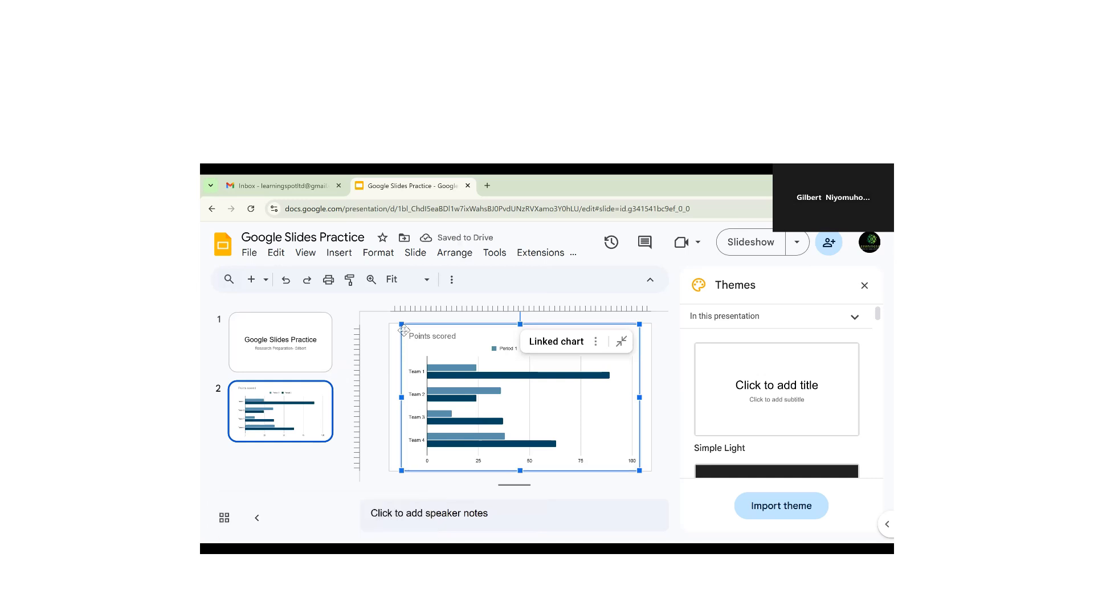
Step: Shrink the bar chart to about two fifths of the slide's width, beside the rectangle on its right and below the heading
drag(400, 326, 505, 353)
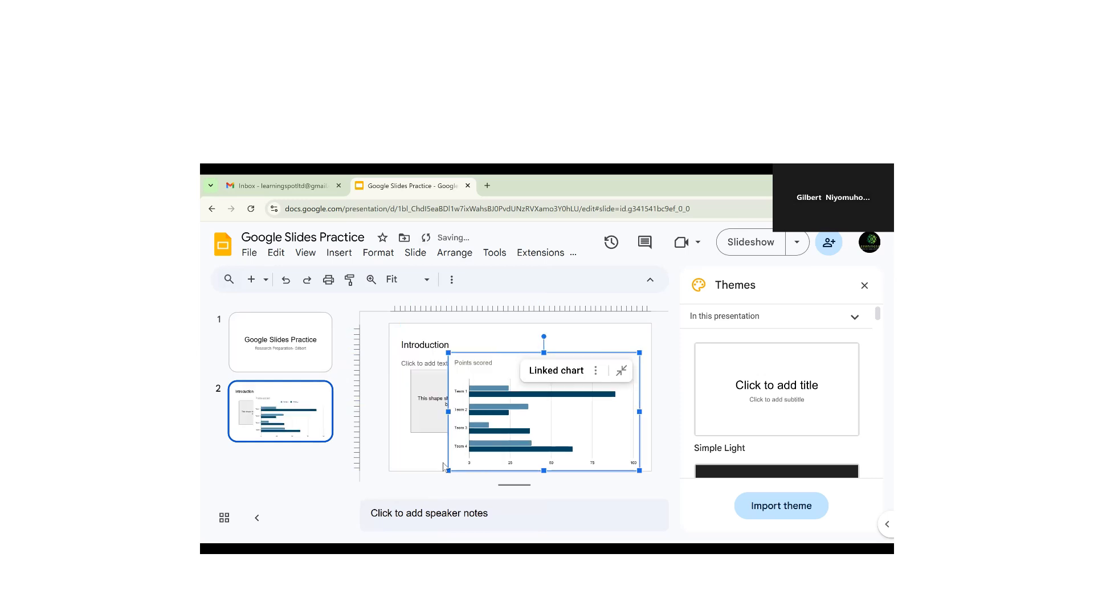
drag(448, 411, 508, 411)
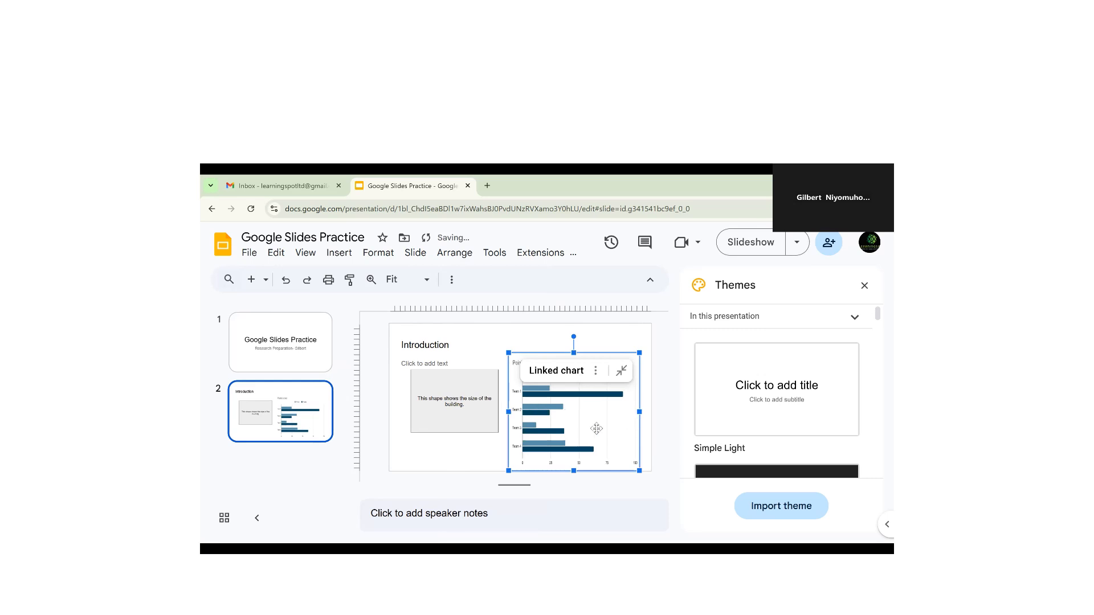
click(595, 371)
click(453, 453)
click(583, 409)
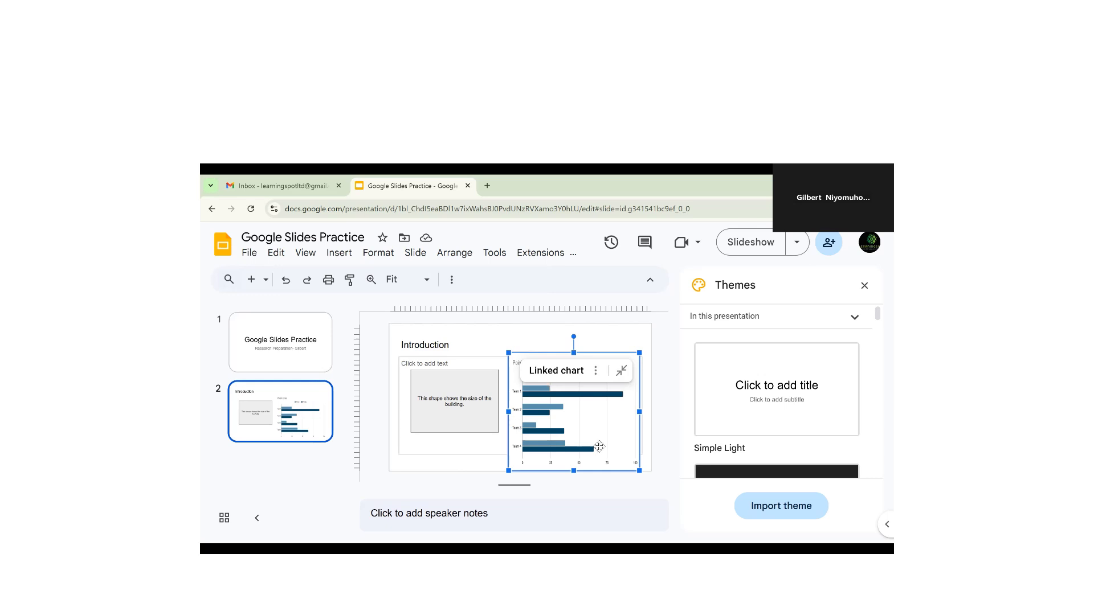
drag(640, 471, 642, 473)
drag(574, 473, 576, 454)
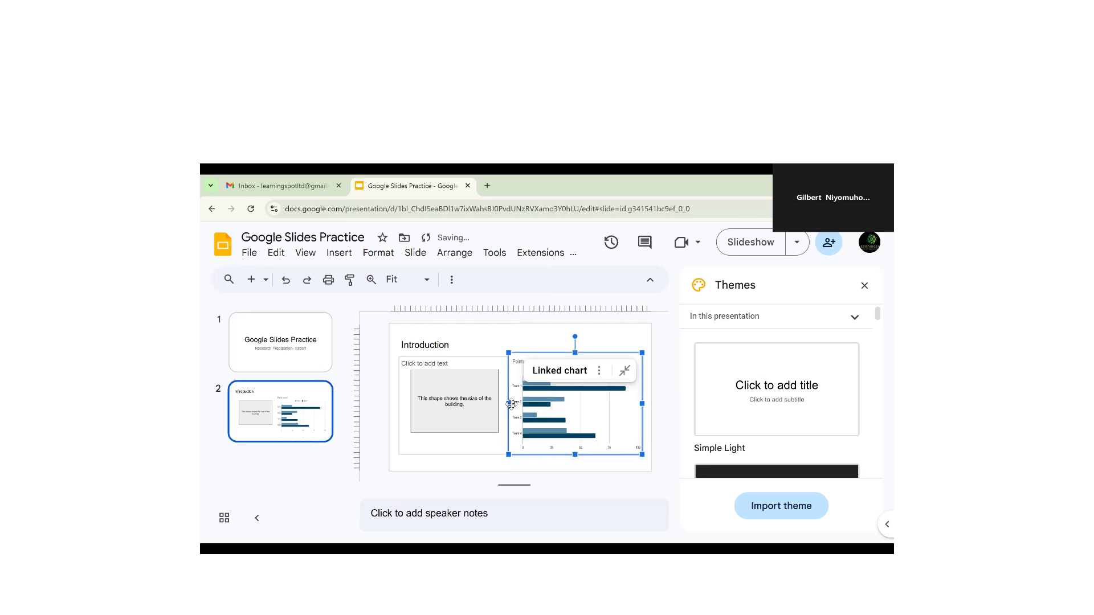
drag(510, 403, 521, 404)
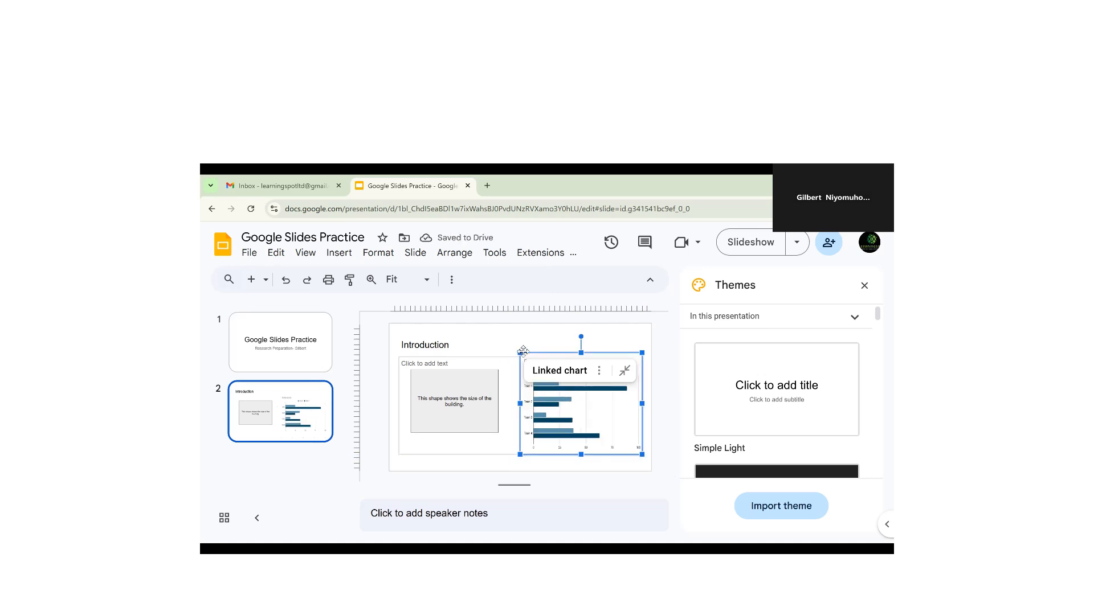
drag(523, 350, 530, 363)
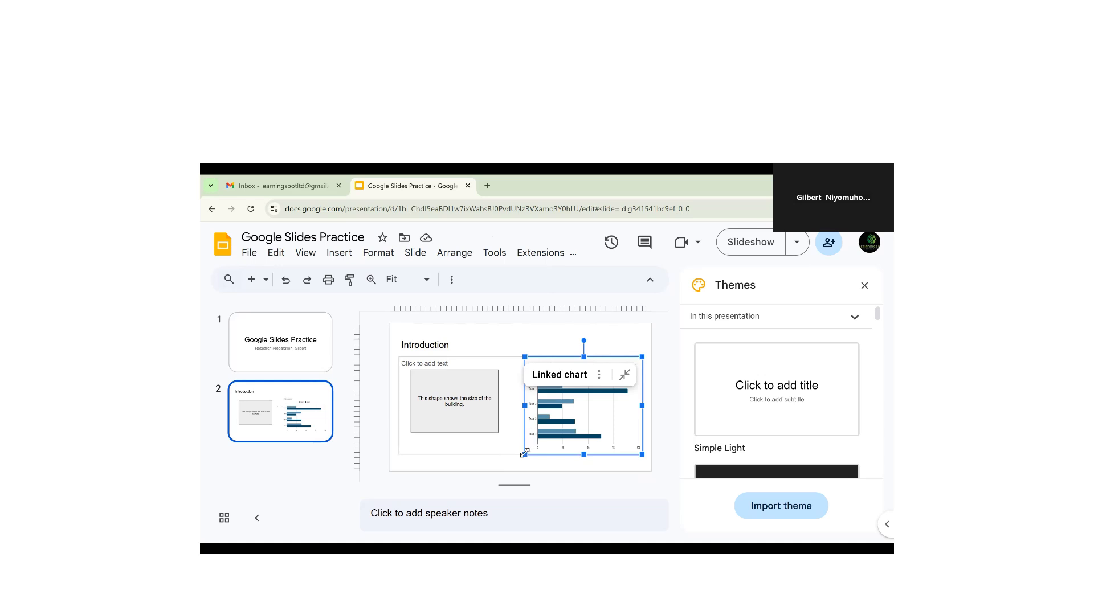
drag(524, 454, 543, 450)
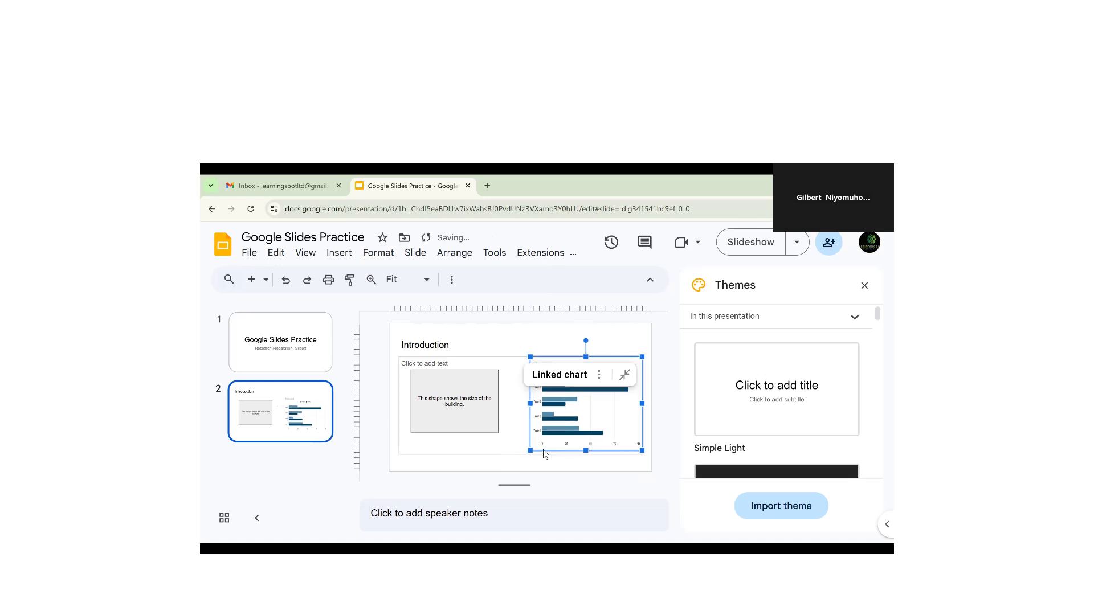
drag(530, 403, 544, 404)
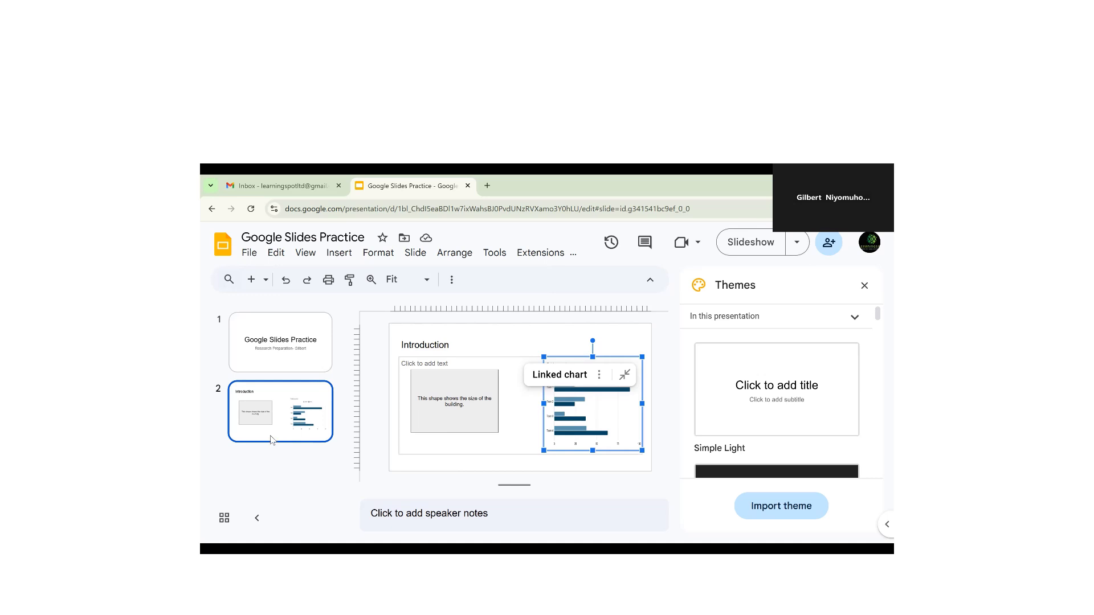
Step: Apply the "Title and two columns" layout to slide 2
right_click(268, 402)
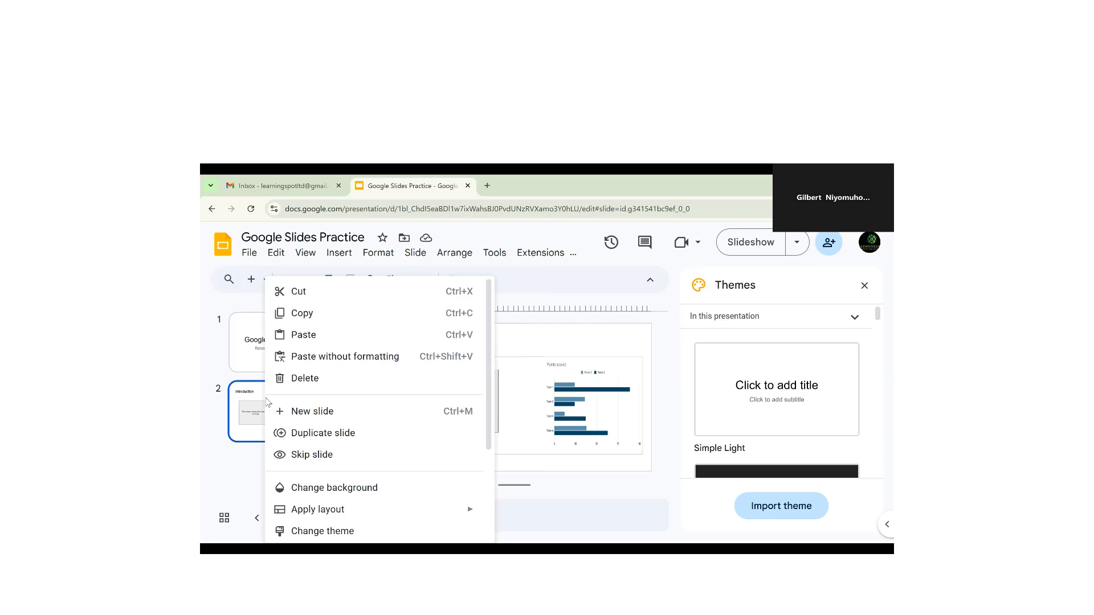
mouse_move(323, 513)
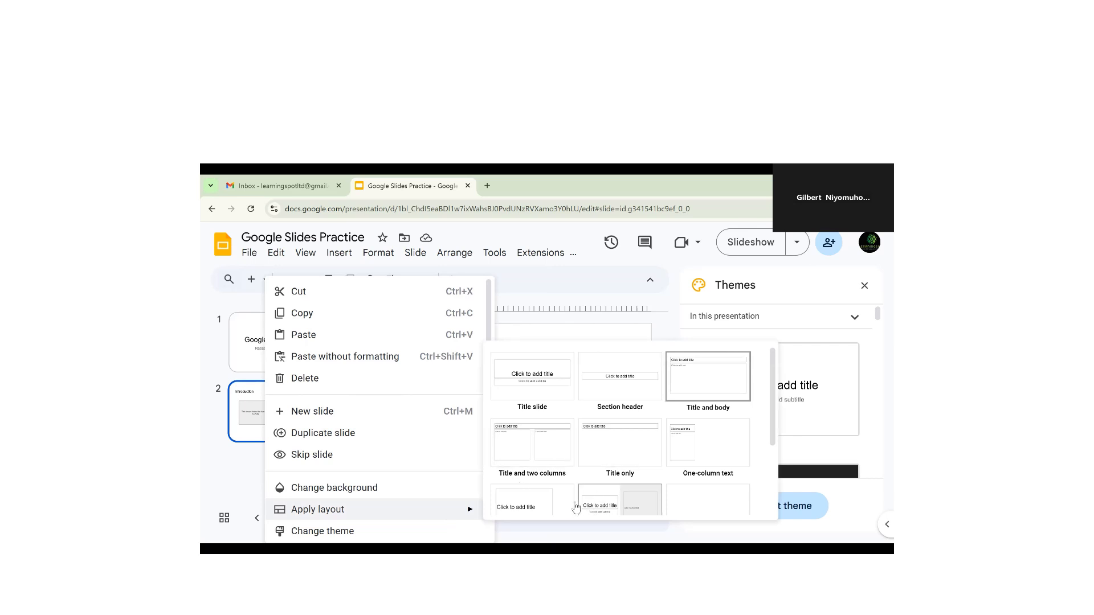
click(526, 445)
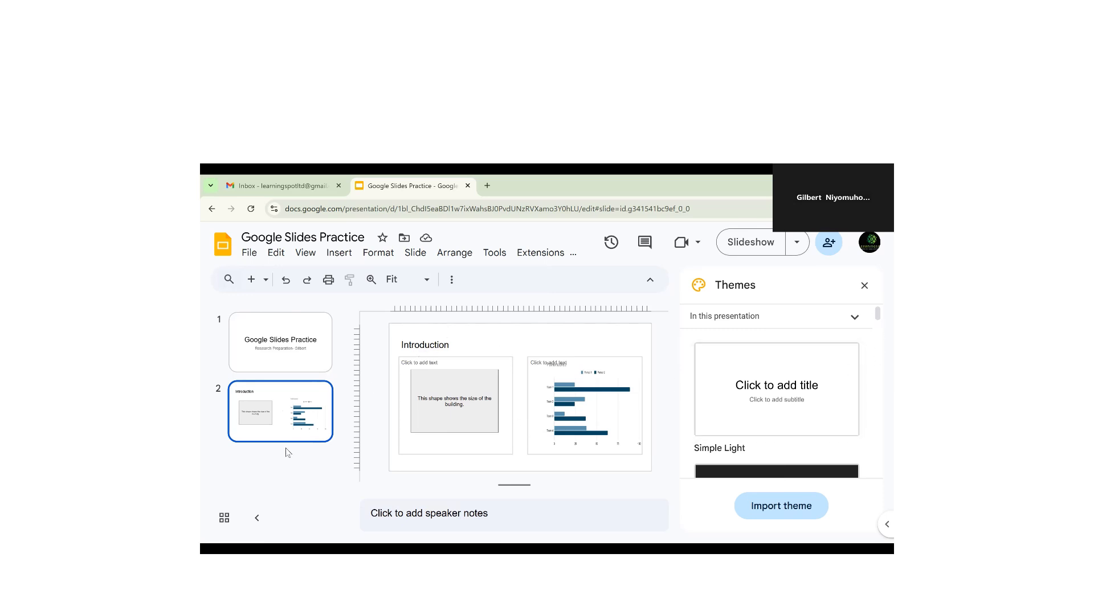
right_click(253, 423)
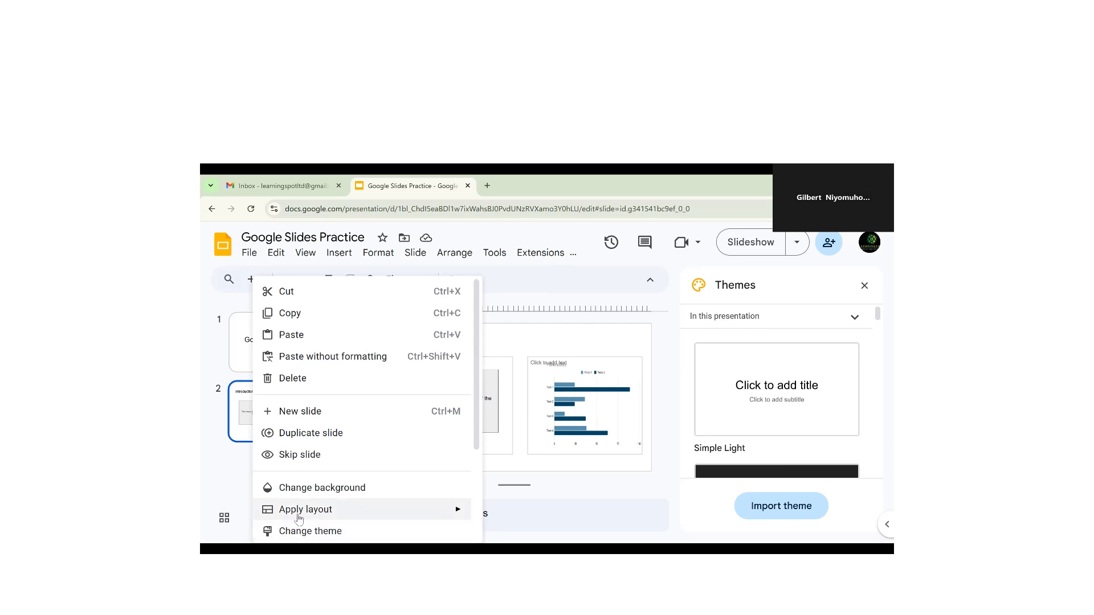
mouse_move(288, 514)
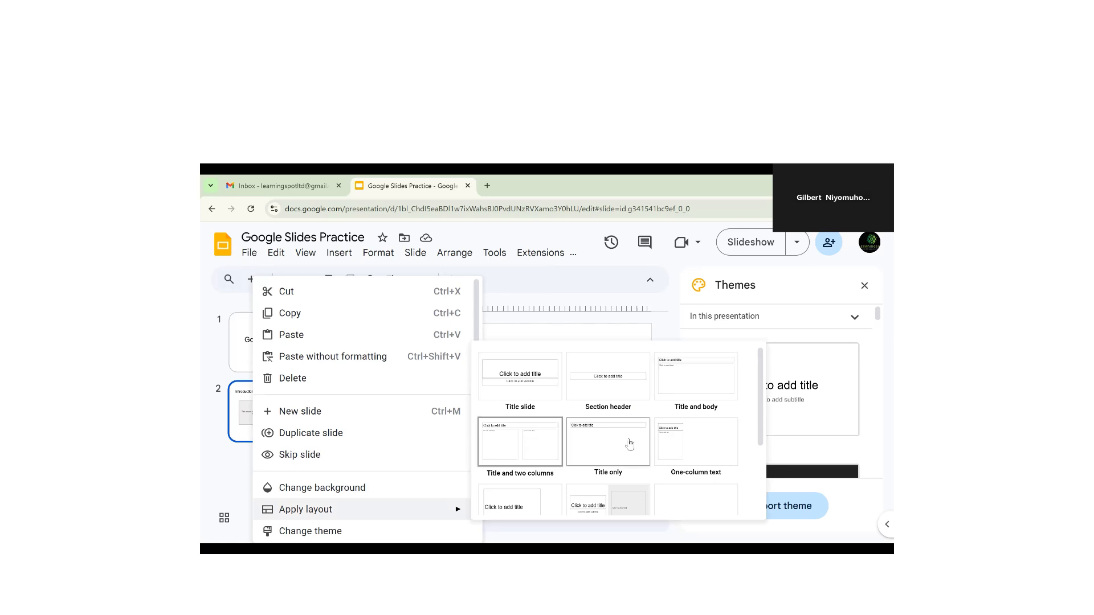
click(547, 451)
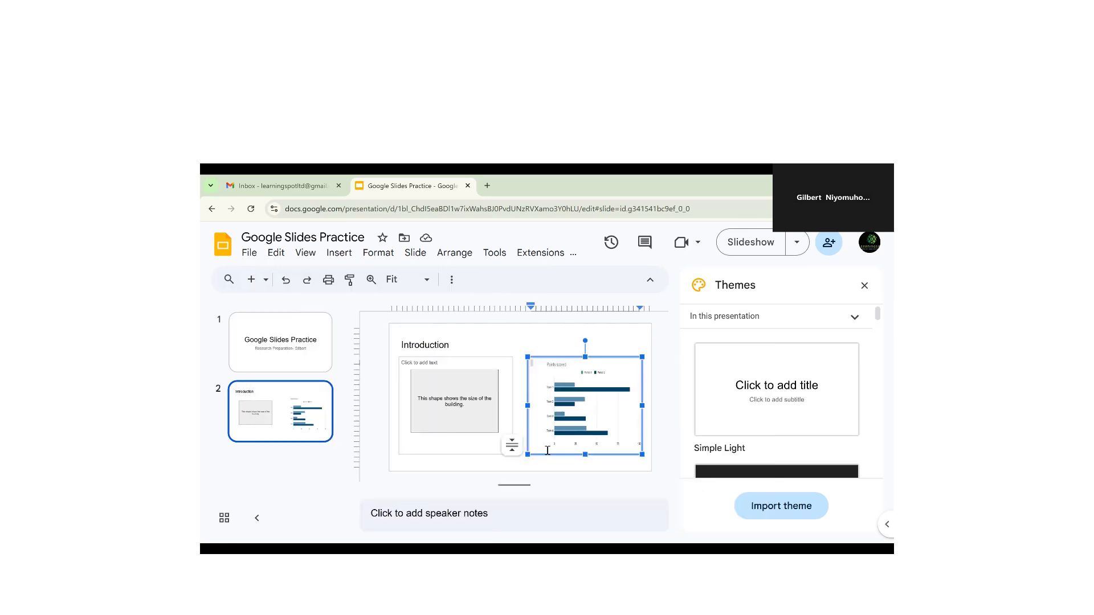
click(448, 345)
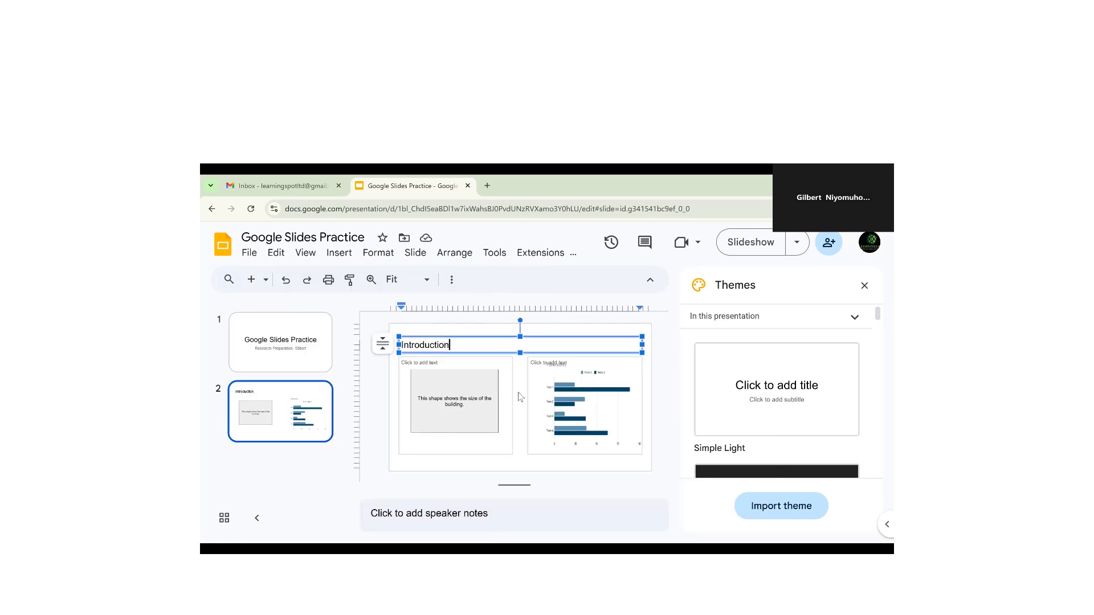
click(460, 390)
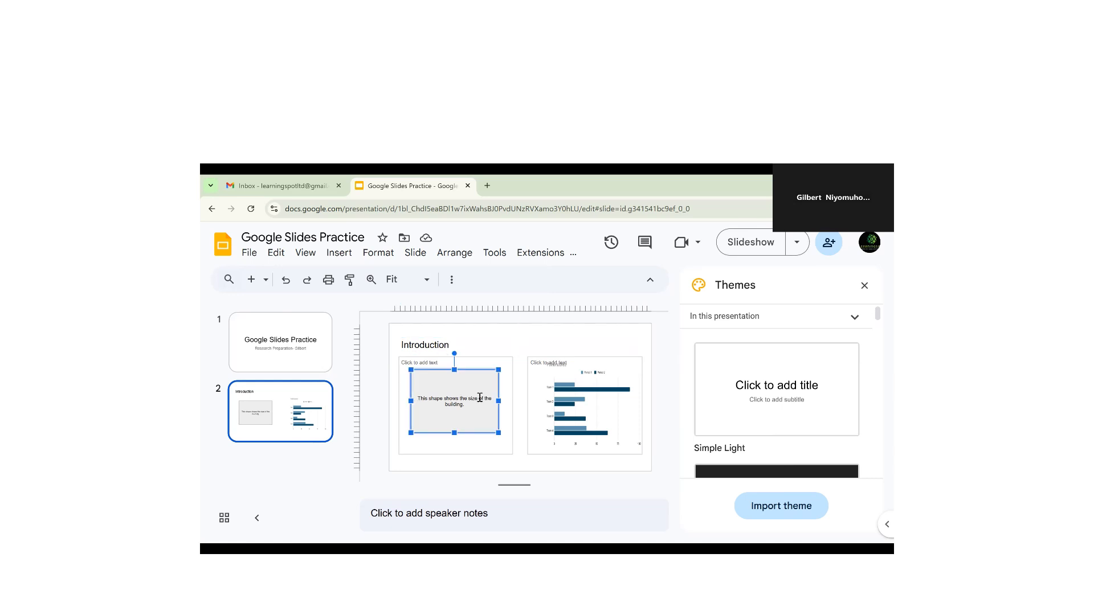
click(573, 393)
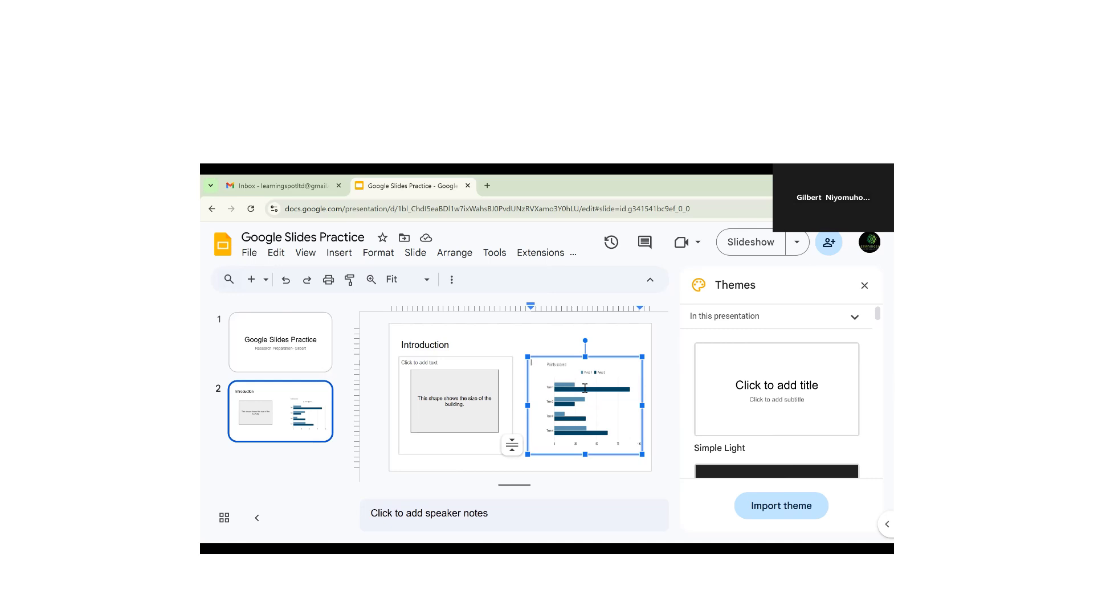
click(426, 344)
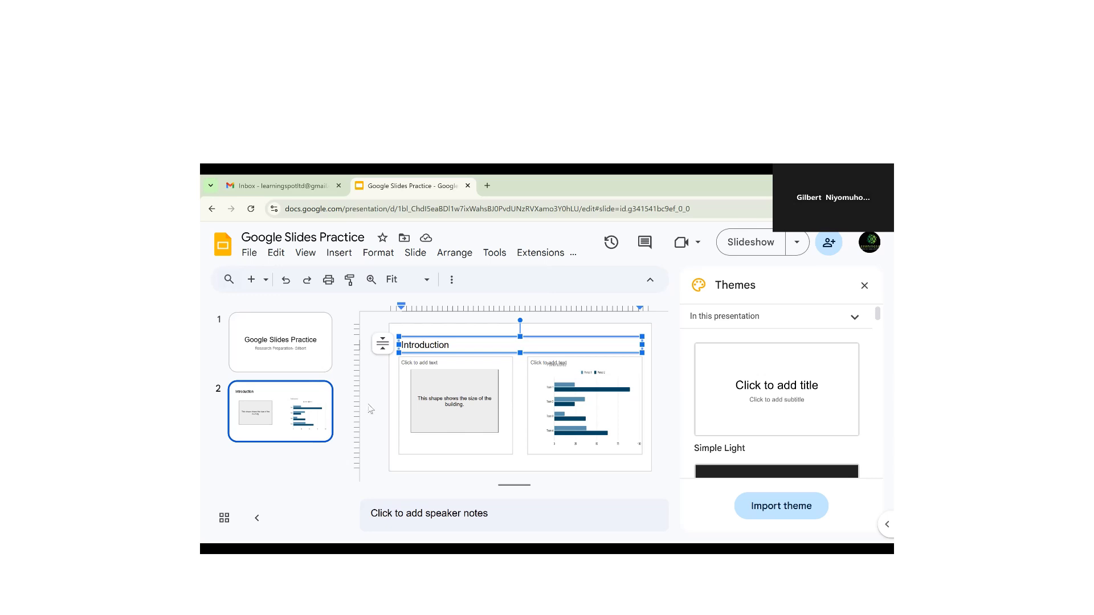
click(253, 475)
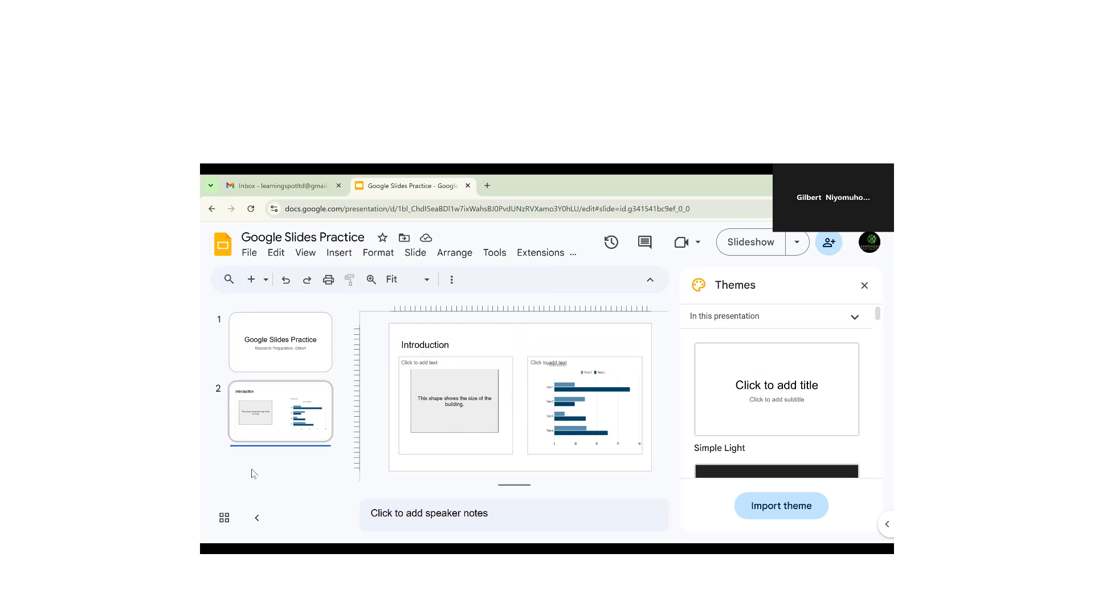
Step: Add a new slide after slide 2 with the same two-column layout and title it "Details"
click(258, 410)
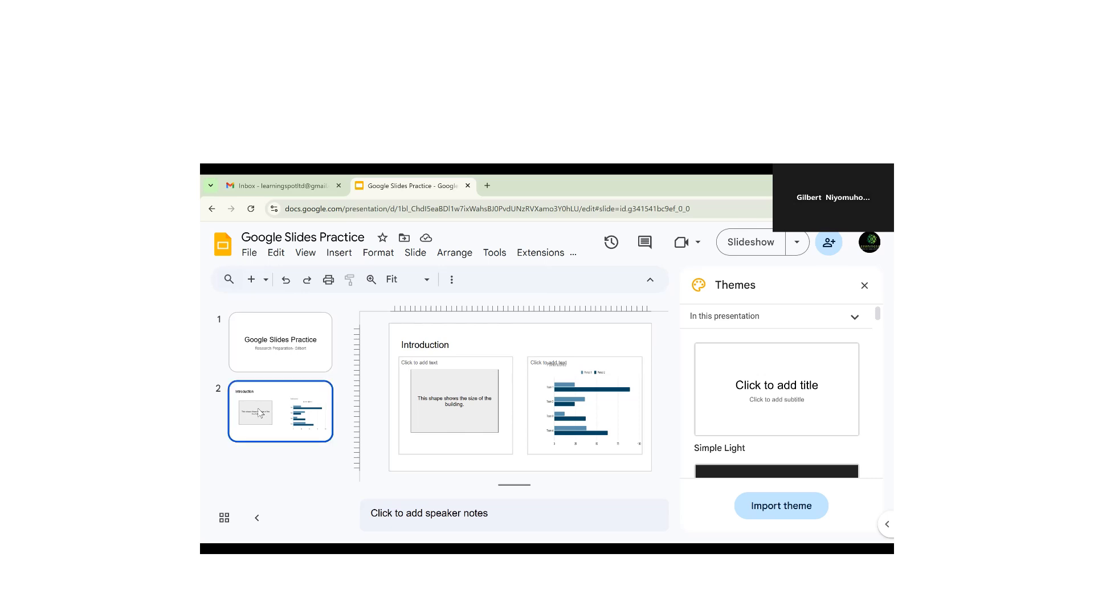
click(251, 277)
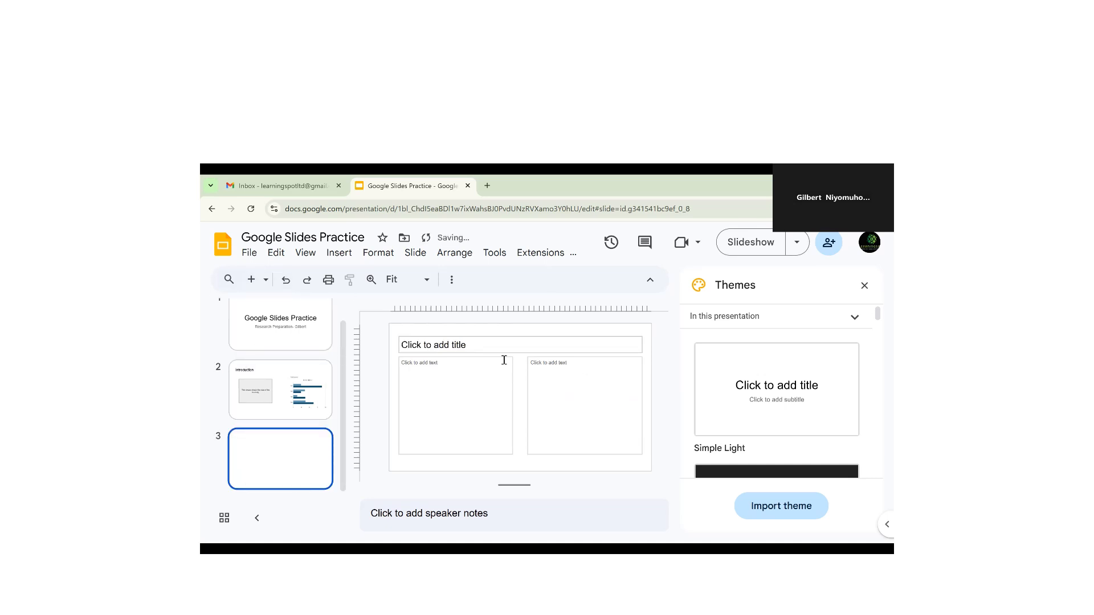
click(450, 347)
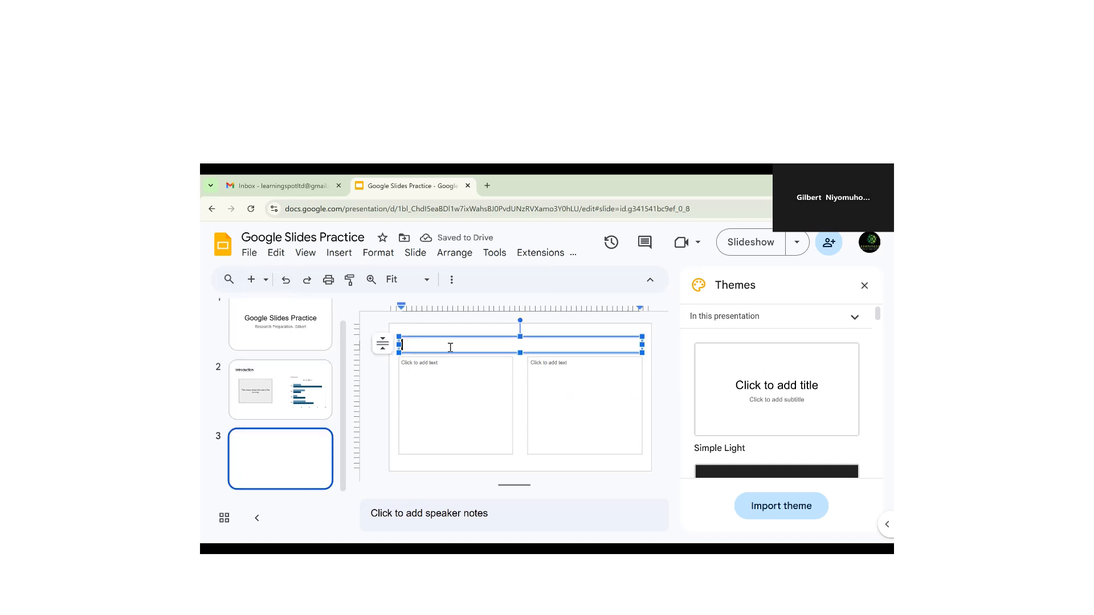
text(Details)
Step: Insert a table with 4 columns and 5 rows on the Details slide and narrow it to fit within the left column
click(467, 392)
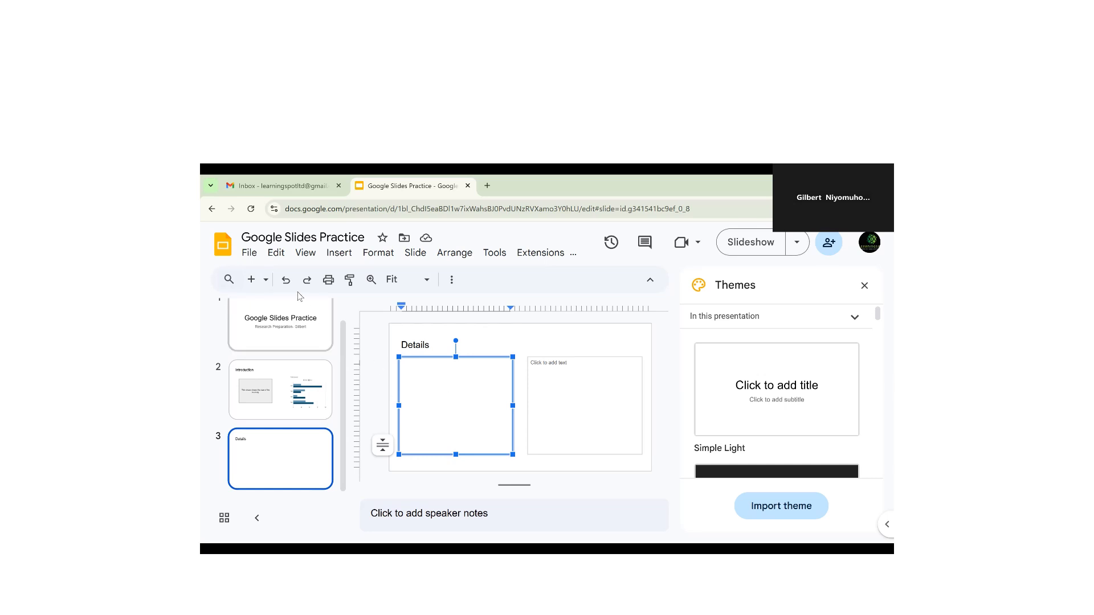
click(333, 255)
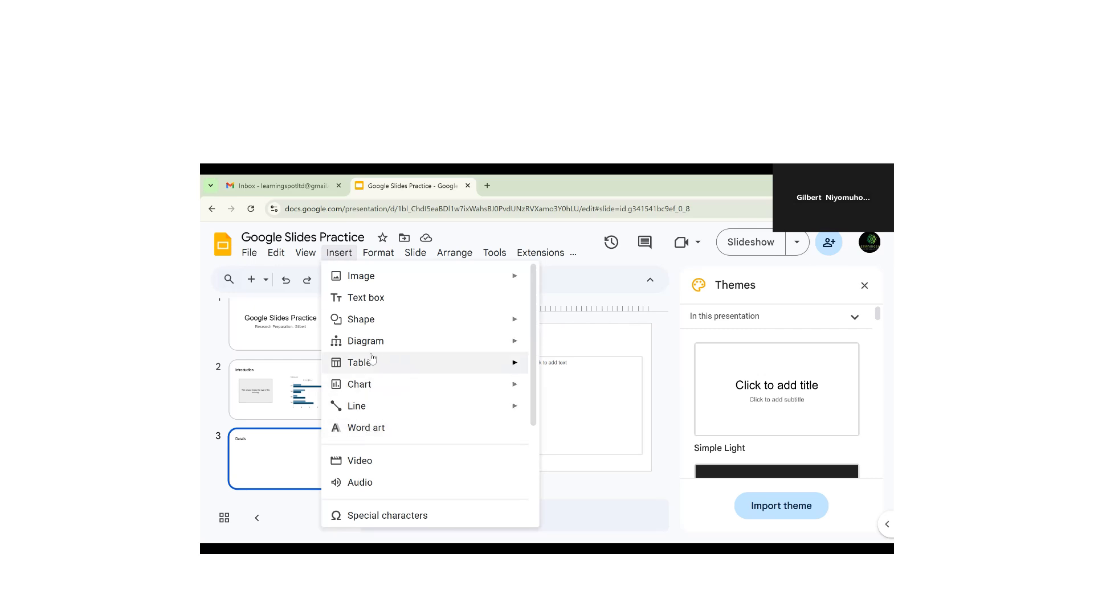
mouse_move(359, 366)
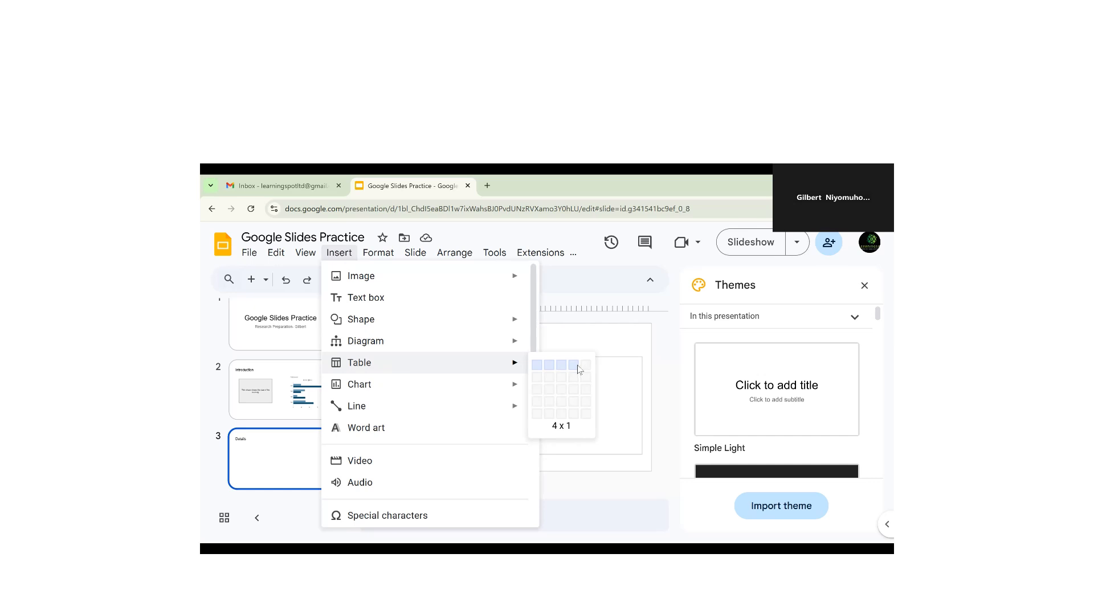
click(577, 415)
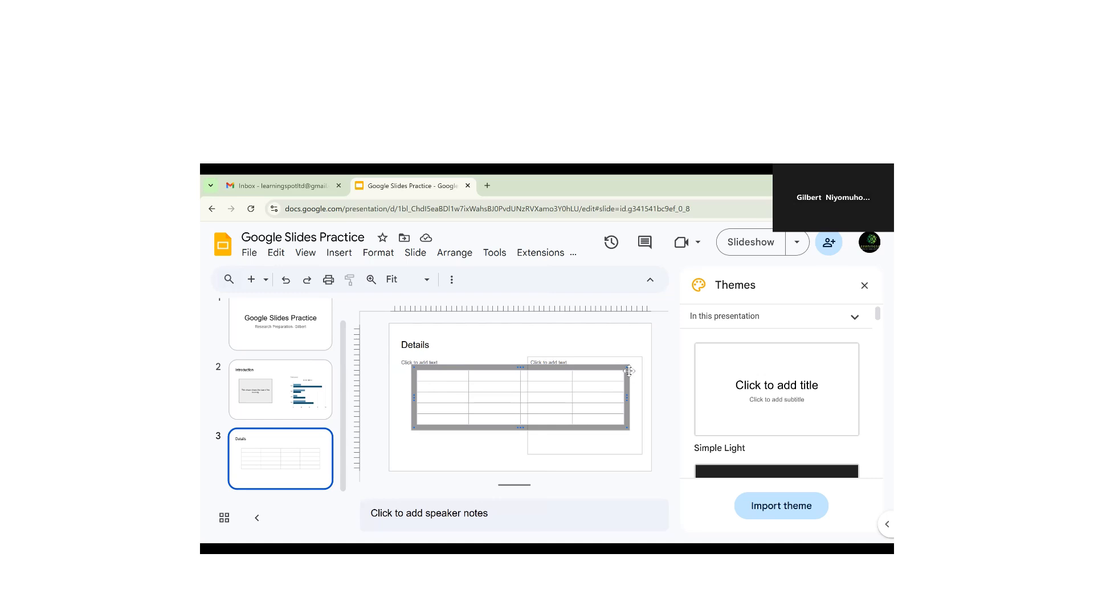
drag(627, 398, 500, 387)
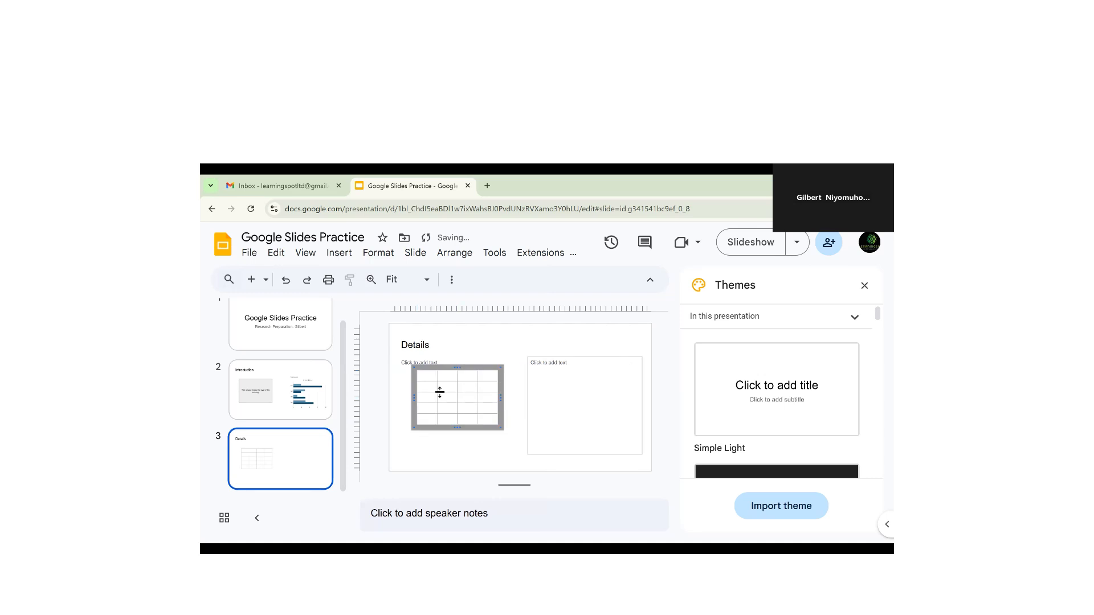
Step: Select all borders of the table cell in the third row, third column
click(462, 344)
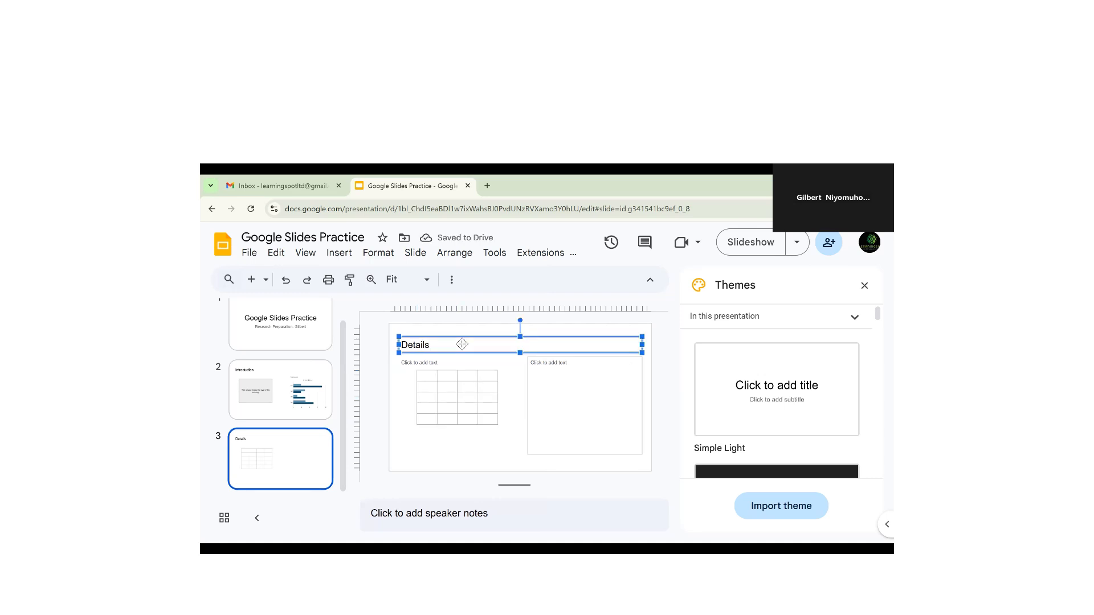
click(471, 399)
click(472, 397)
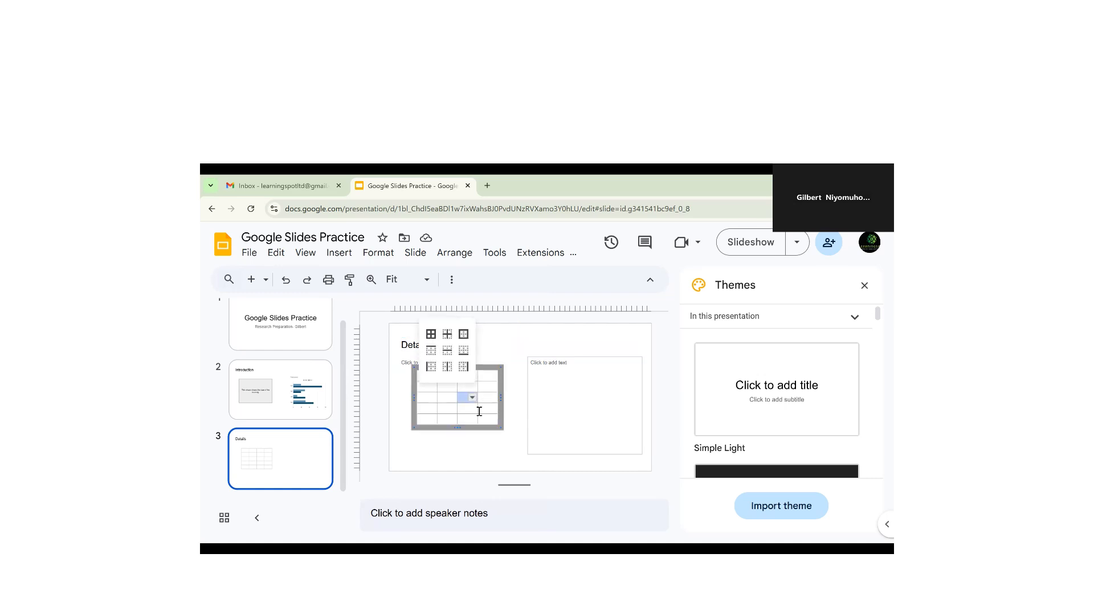
click(432, 335)
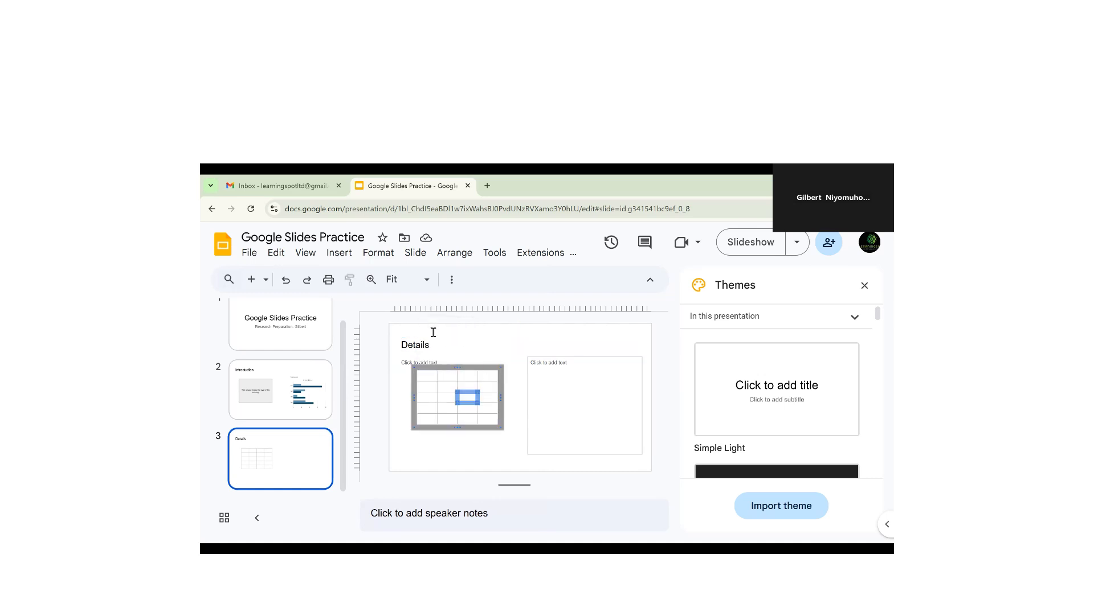
Step: Select the outer borders of the table cell in the third row, second column
click(552, 401)
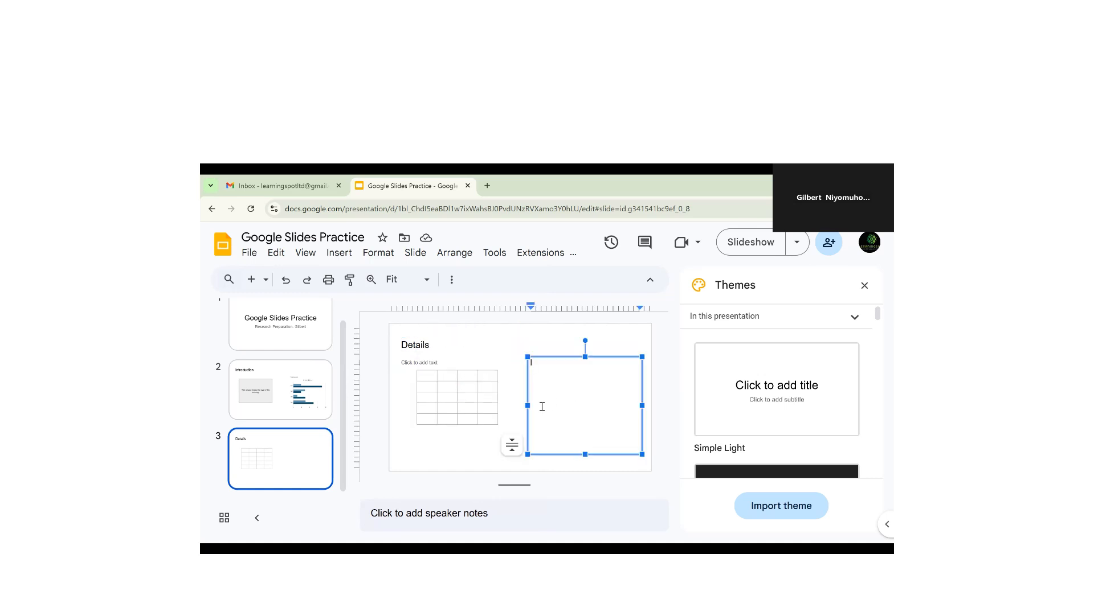
click(453, 396)
click(453, 397)
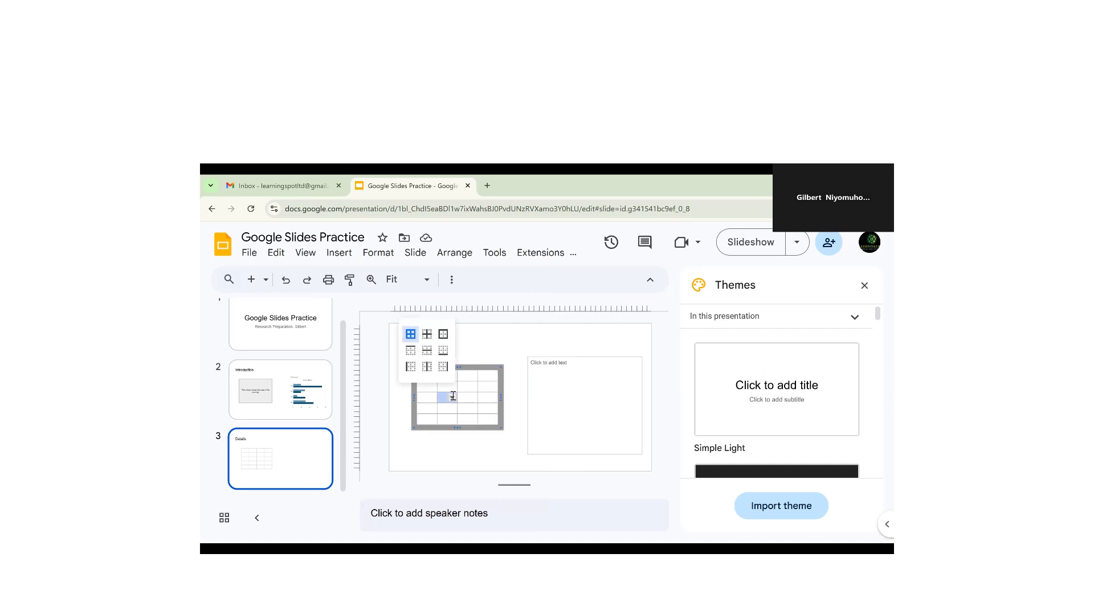
click(444, 337)
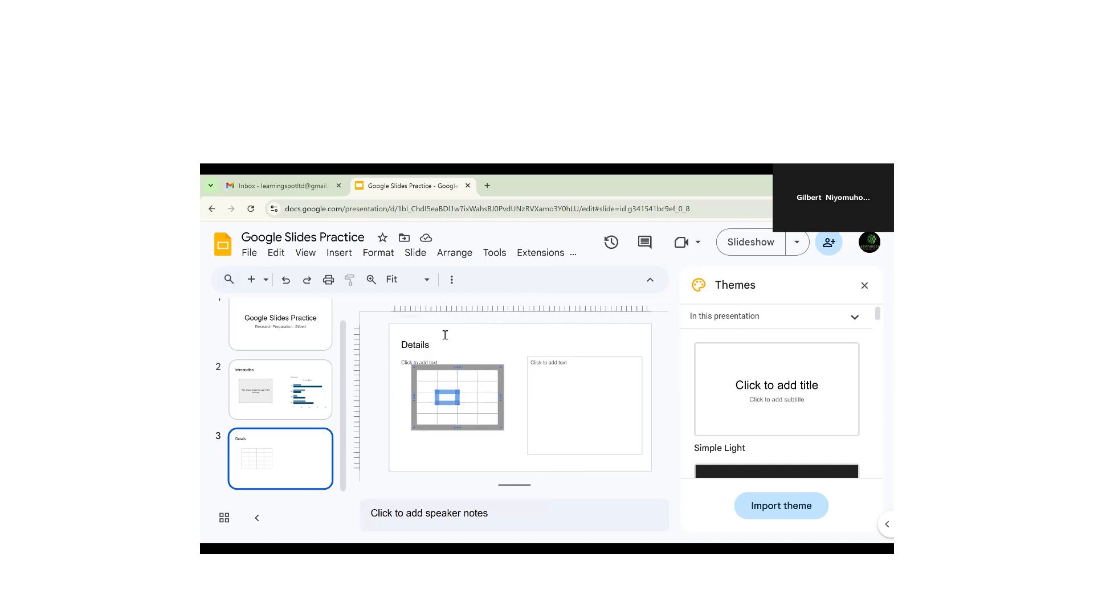
Step: Enter "Trees" in the table cell in the second row, first column
click(430, 390)
click(432, 387)
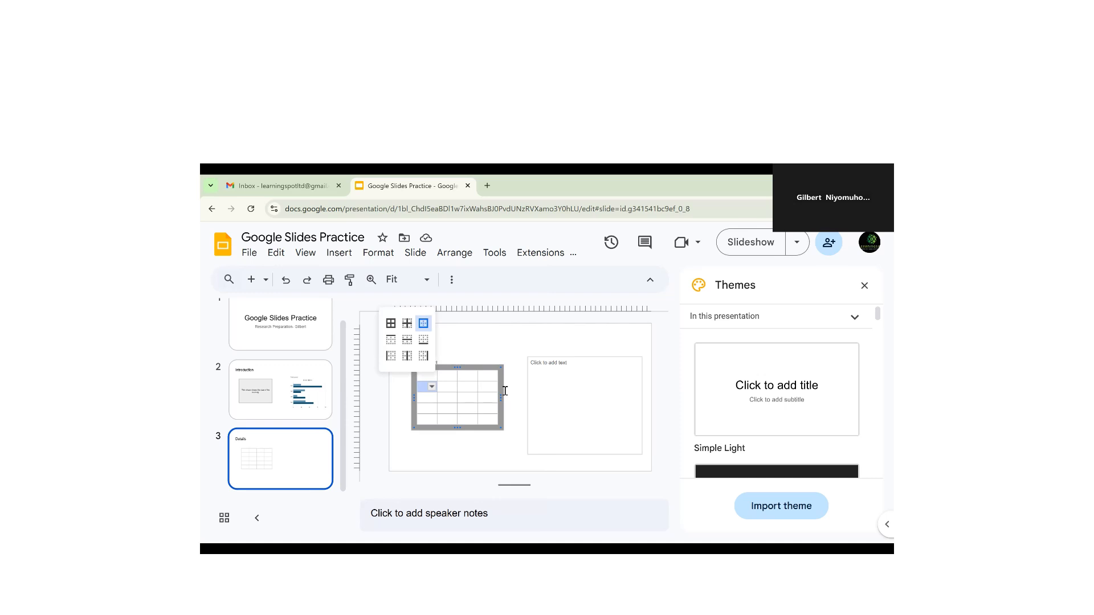
click(557, 391)
click(426, 388)
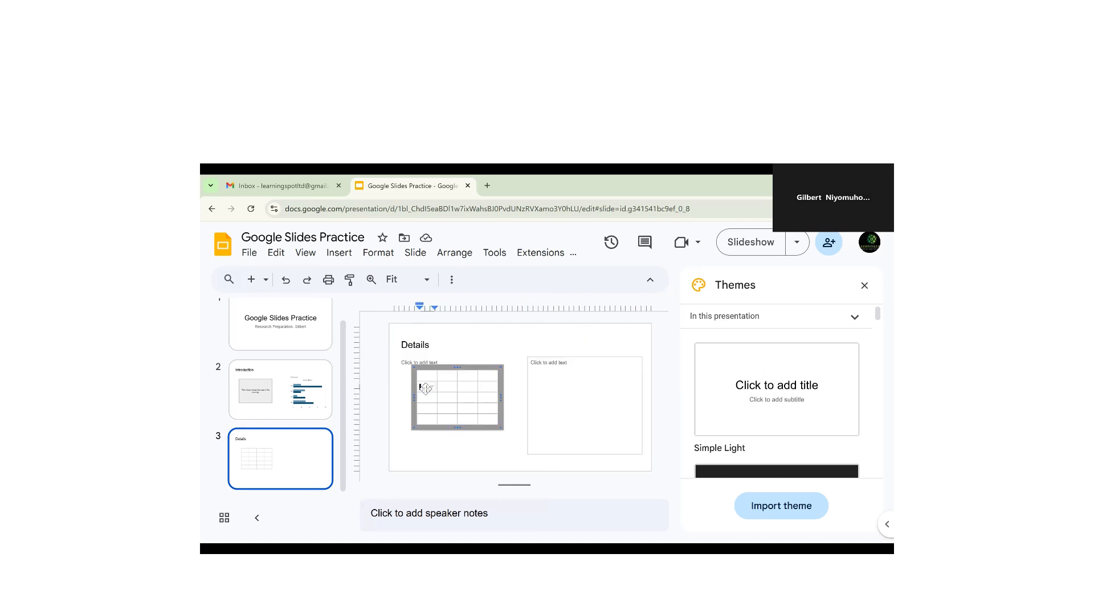
text(Title)
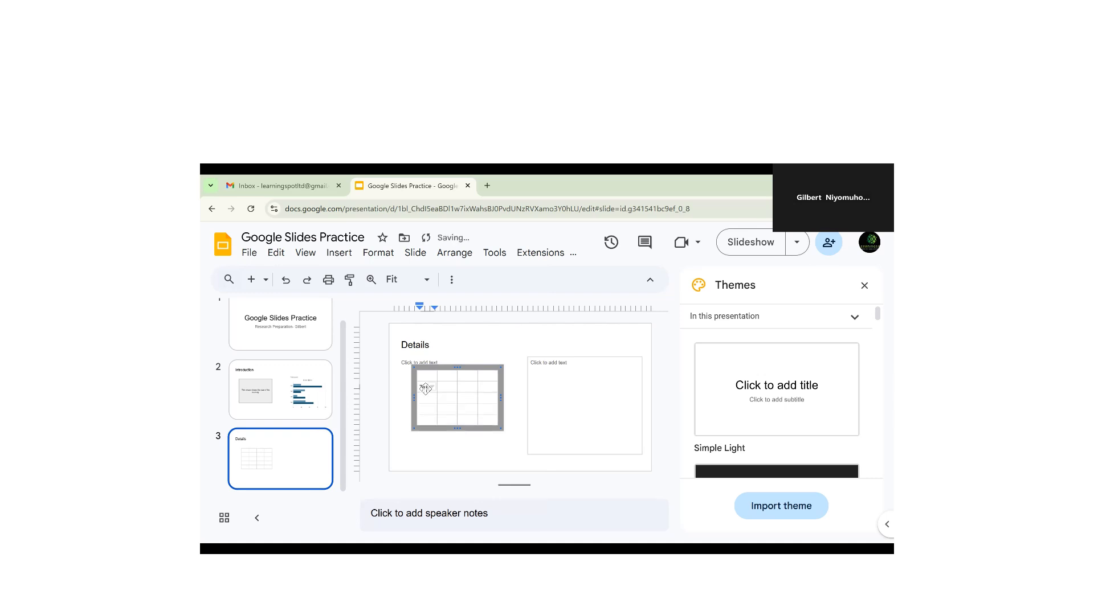
click(610, 404)
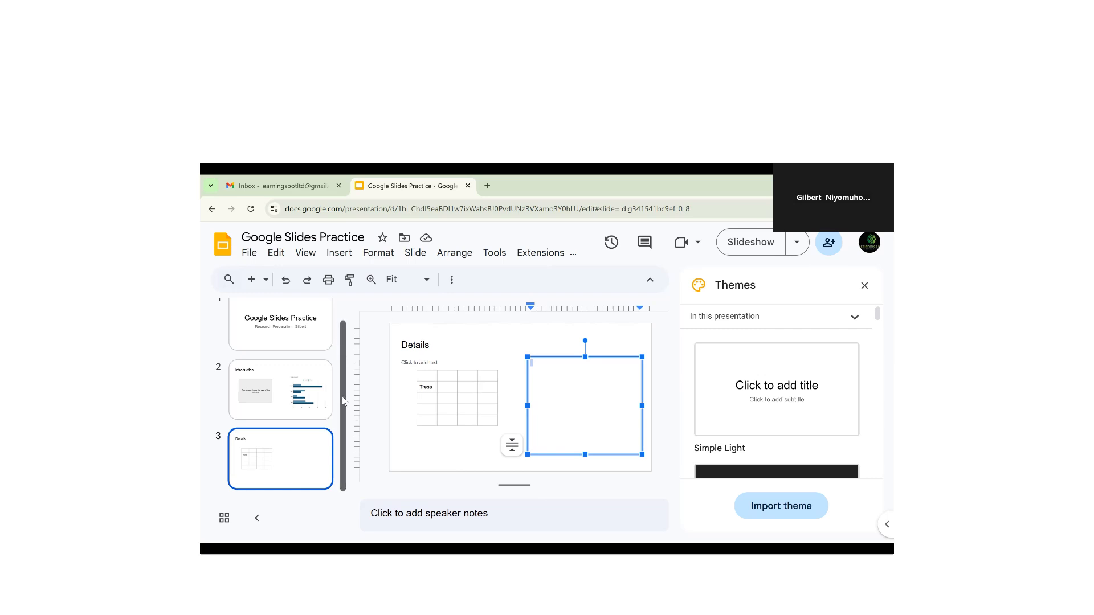
Step: Insert the image "image-removebg-preview (2)" from the computer's Downloads folder into the Details slide
scroll(344, 391, up, 1)
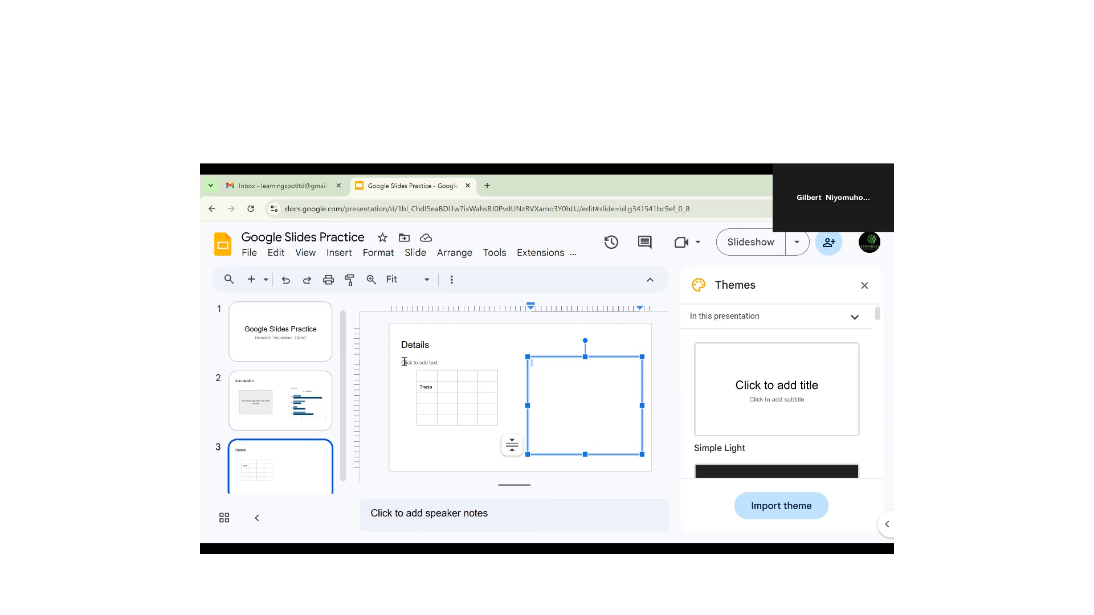
click(338, 254)
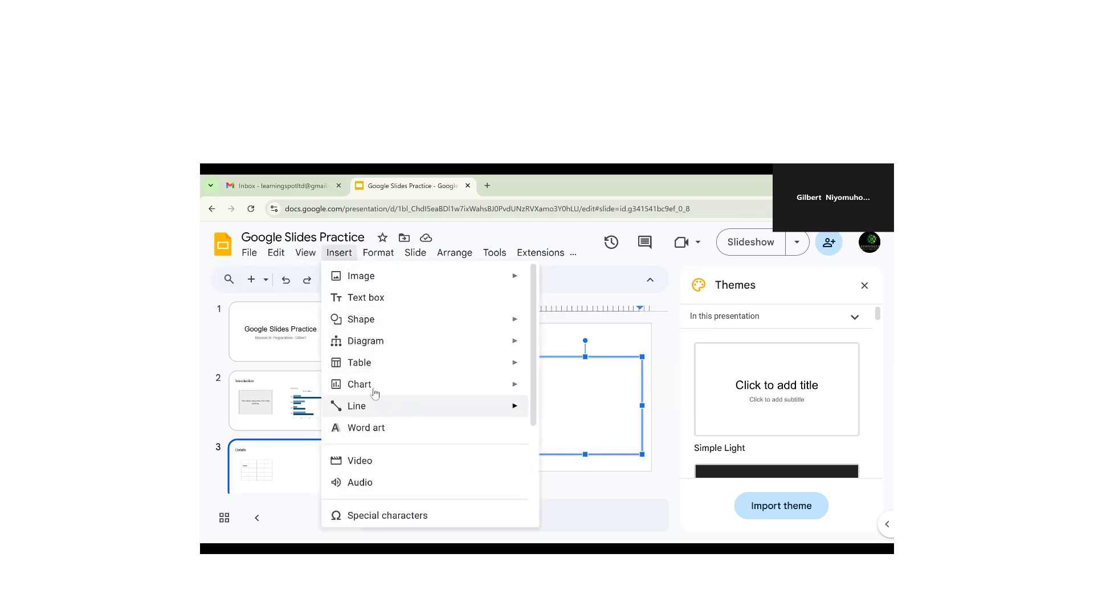
mouse_move(422, 407)
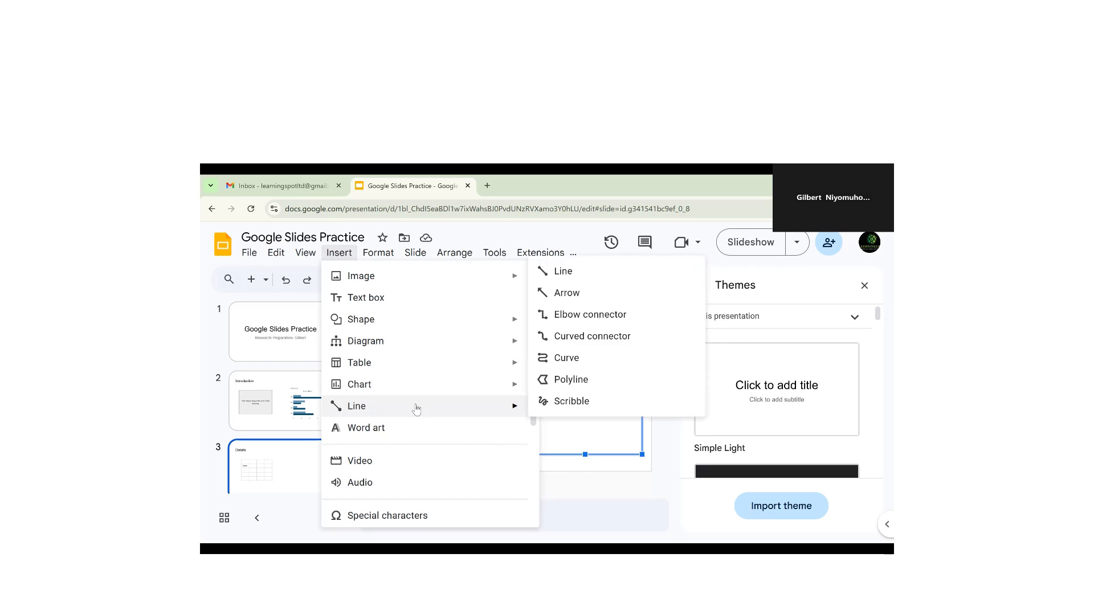
mouse_move(366, 360)
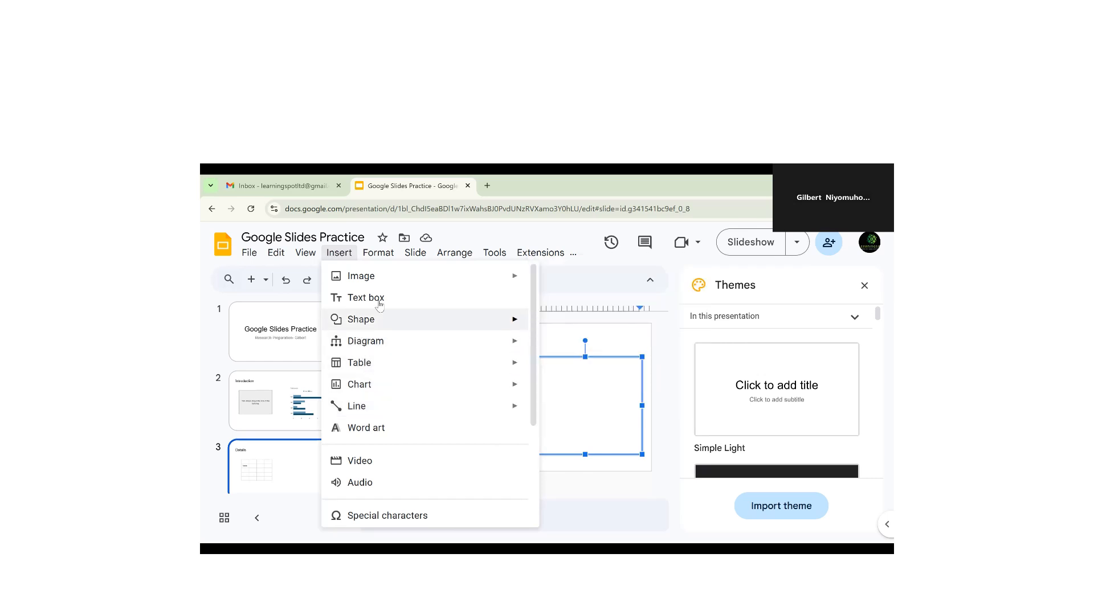
mouse_move(356, 278)
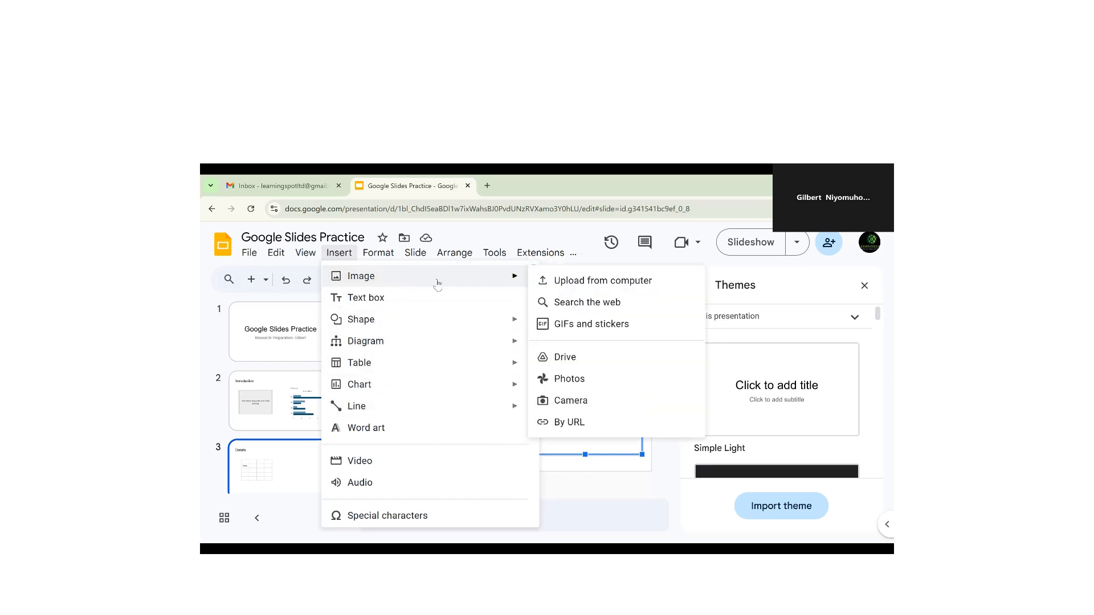
click(564, 281)
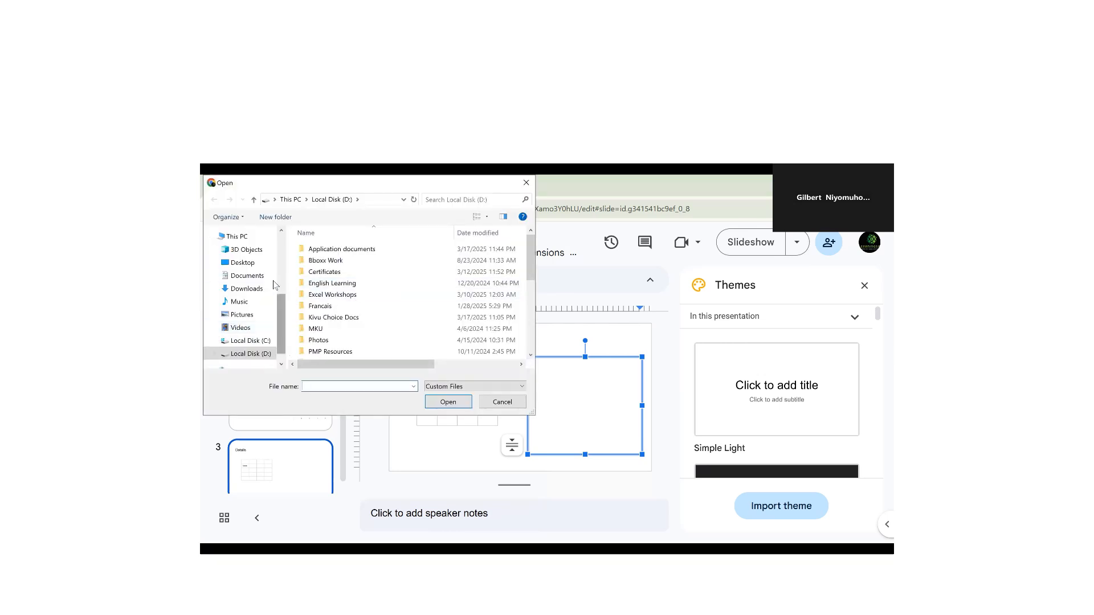
click(245, 289)
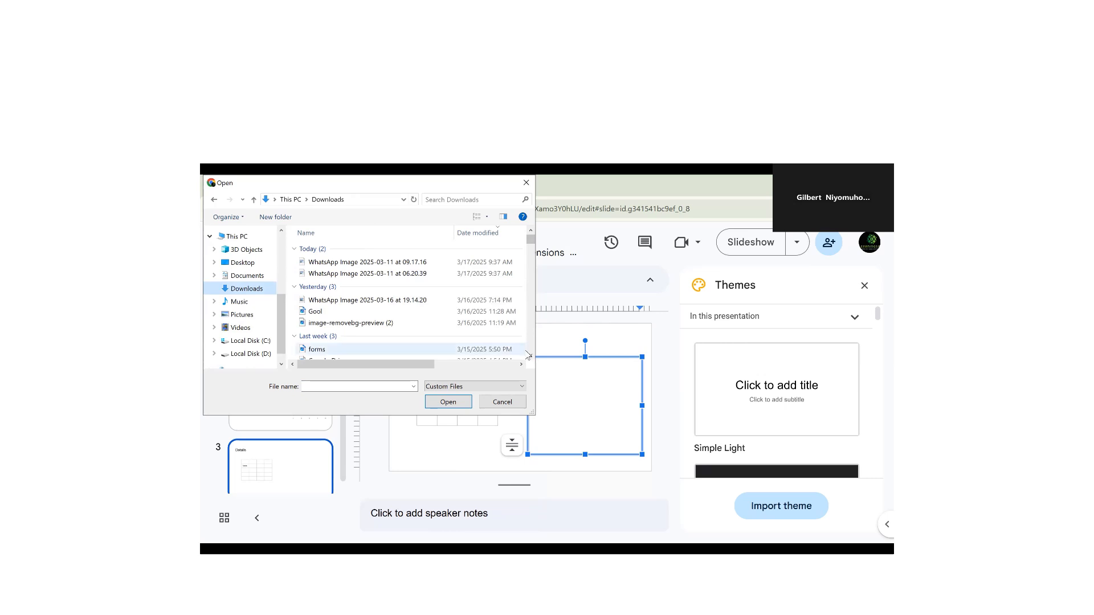
click(531, 355)
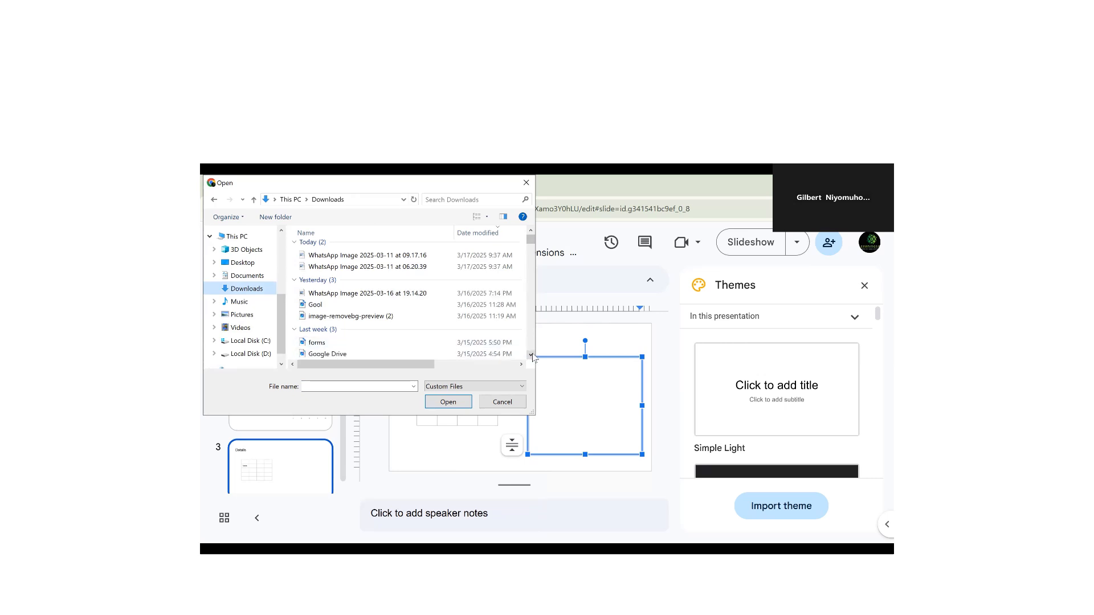
click(375, 316)
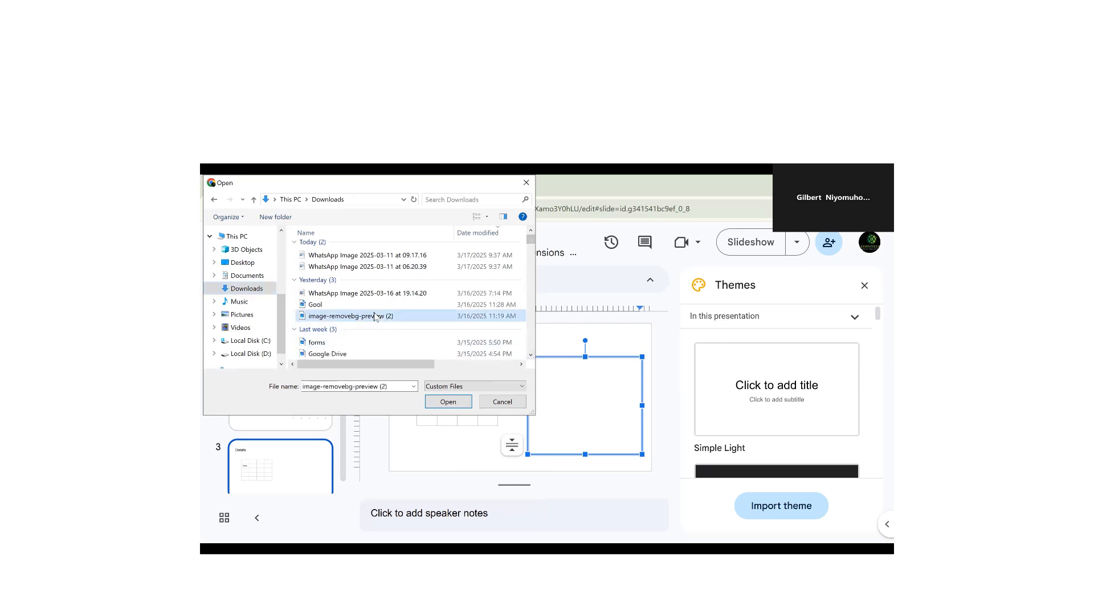
double_click(375, 316)
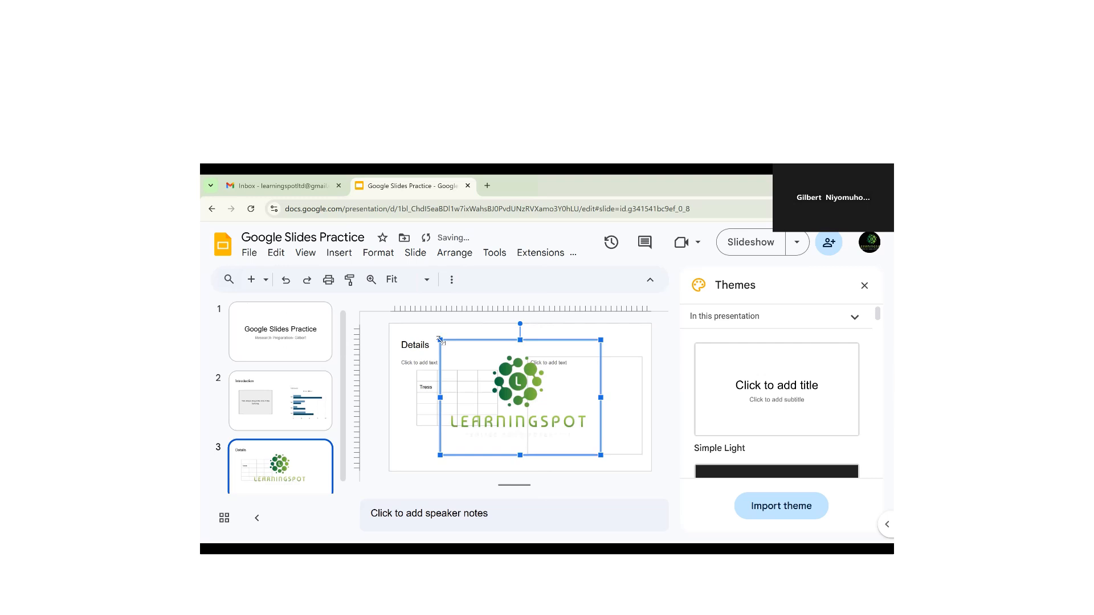
Step: Shrink the inserted LearningSpot logo proportionally and move it into the right column of the Details slide
drag(440, 340, 498, 381)
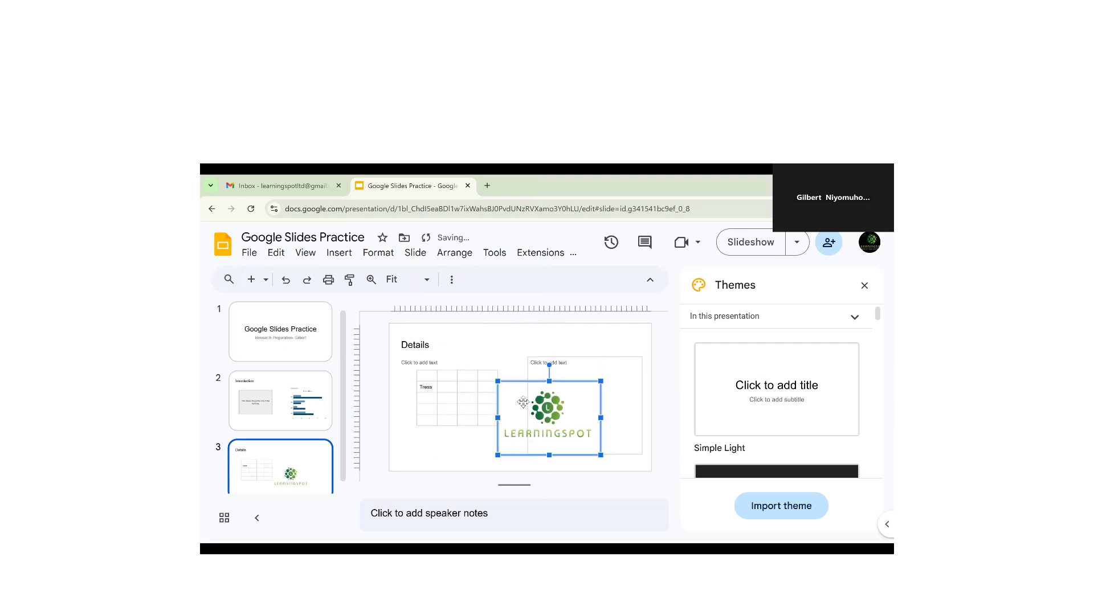
drag(531, 426, 596, 409)
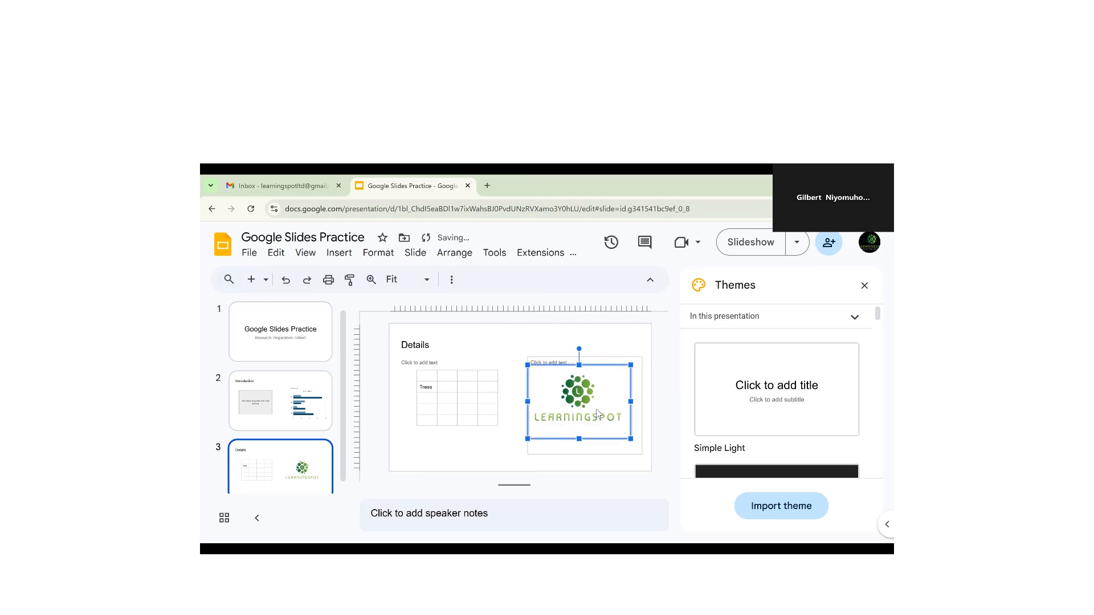
click(497, 332)
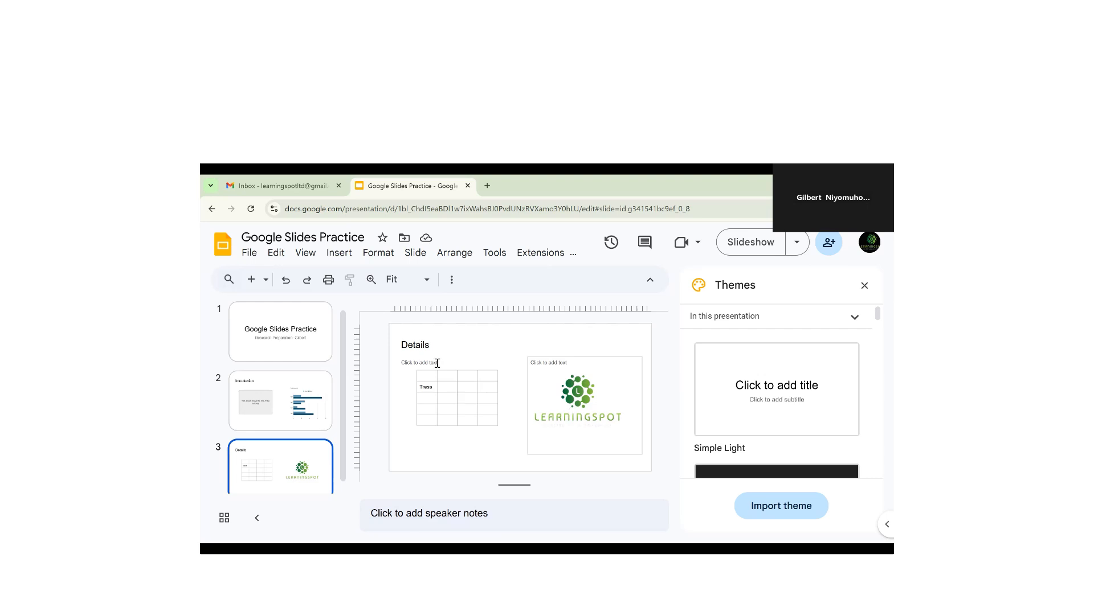
Step: Add the speaker note "Digitization creates gaps in students' growth, especially in remote areas." to the Details slide
click(392, 514)
text(YOU)
key(BackSpace)
key(BackSpace)
key(BackSpace)
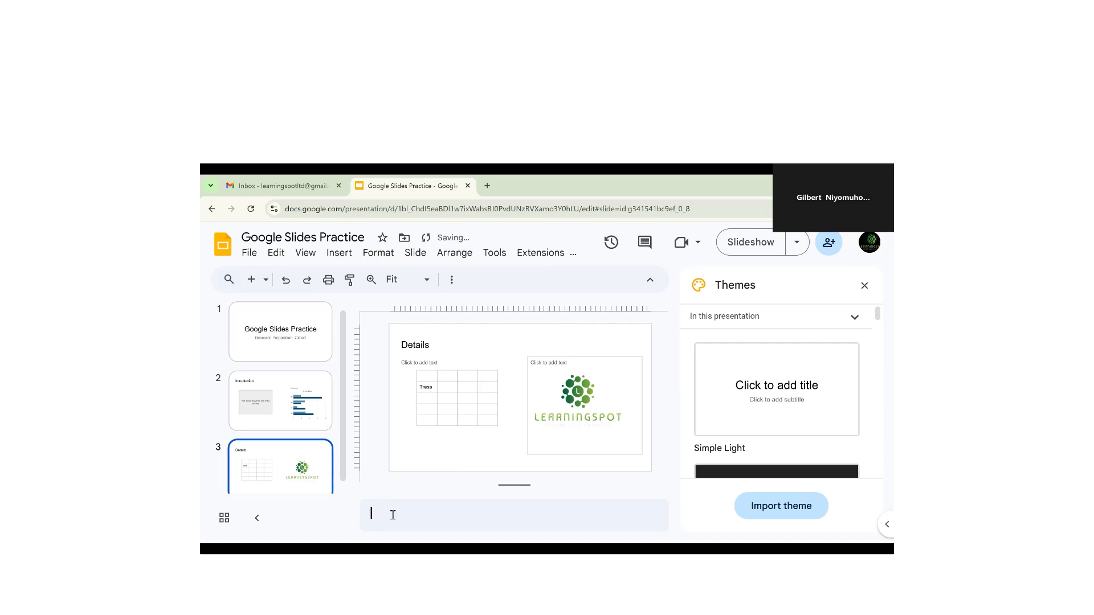
text(Digitization creates gaps in student)
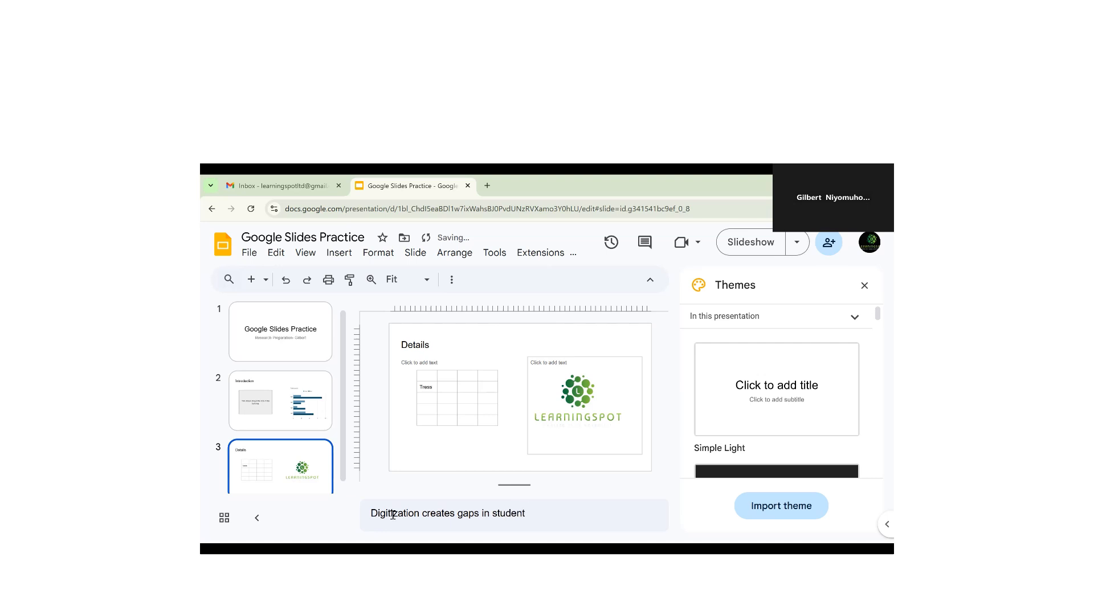
text(s' growh)
key(BackSpace)
text(th, especially in remote areas.)
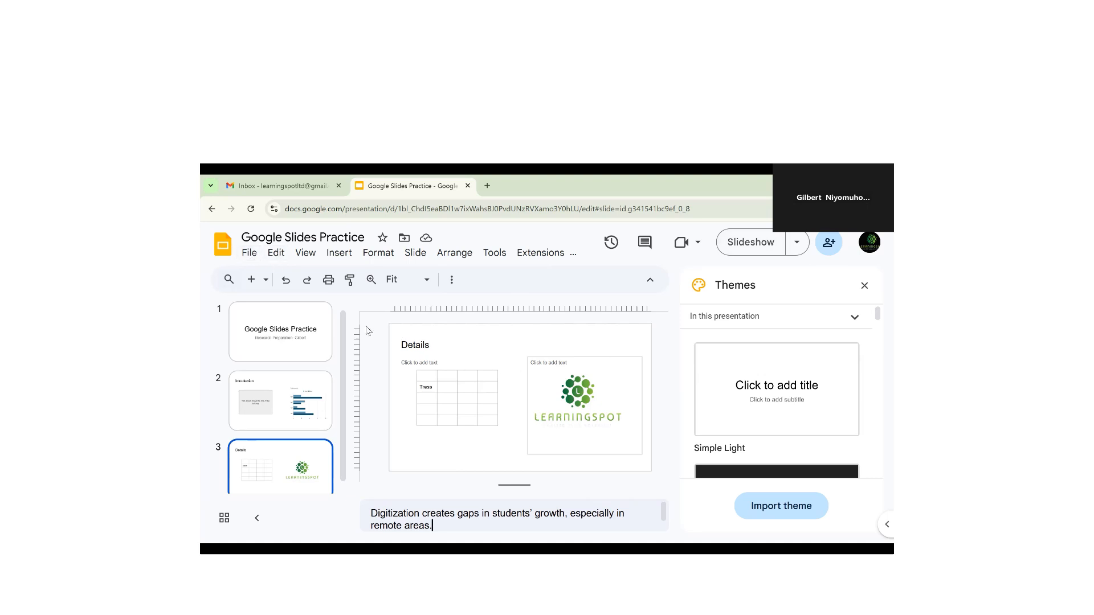
click(249, 252)
mouse_move(276, 252)
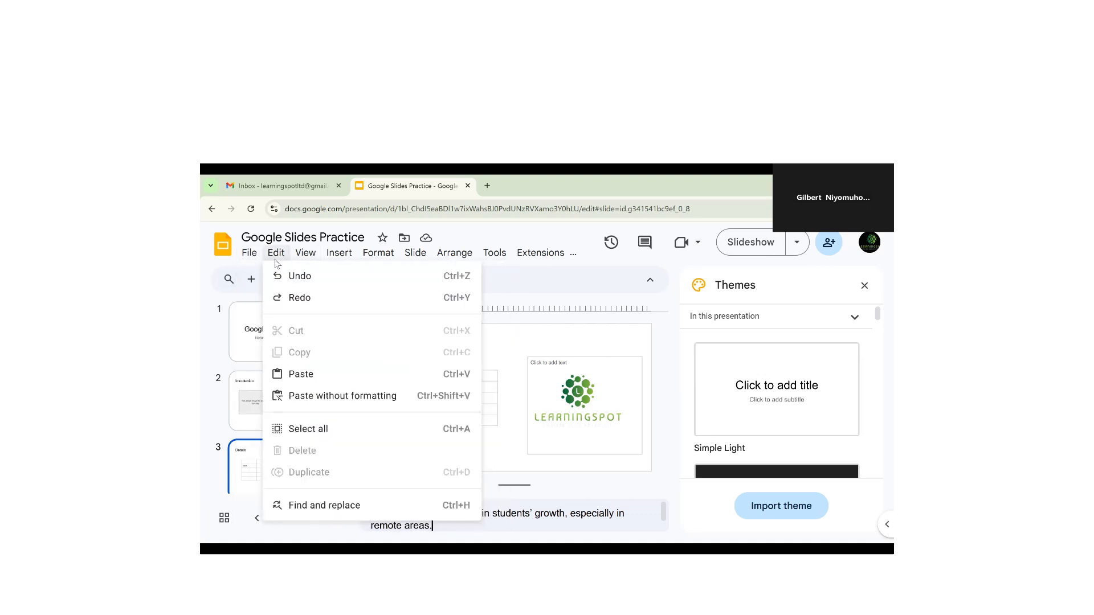
mouse_move(337, 258)
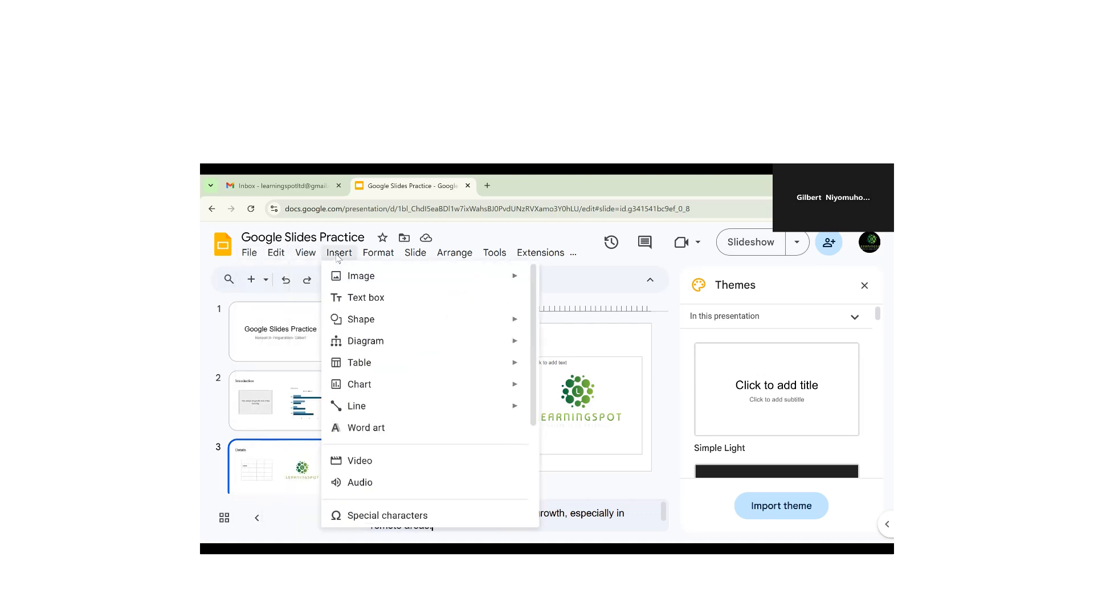
mouse_move(379, 258)
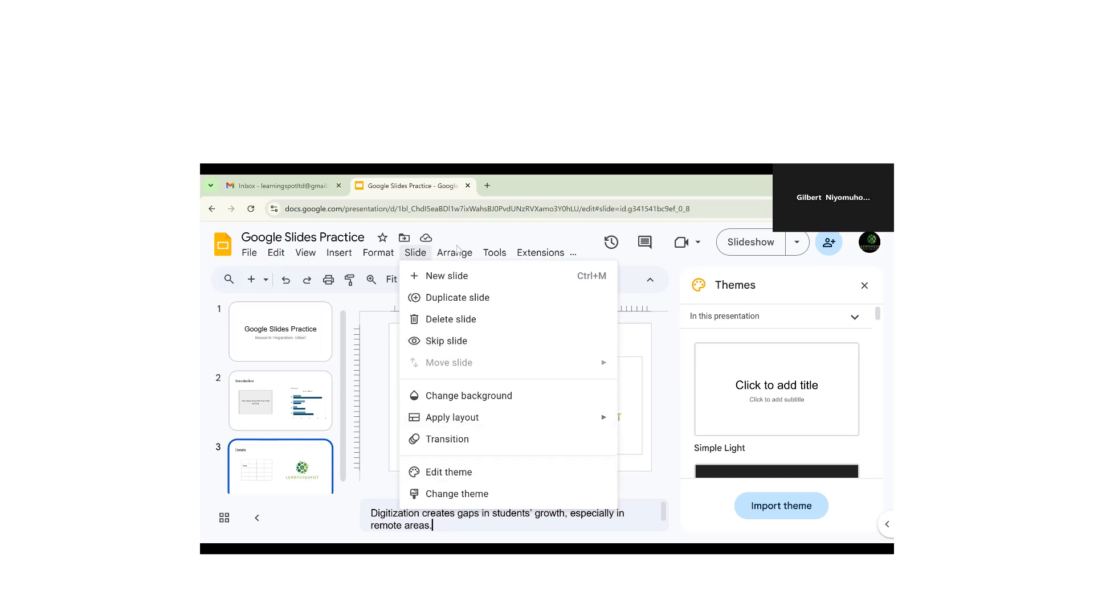
mouse_move(461, 256)
mouse_move(506, 255)
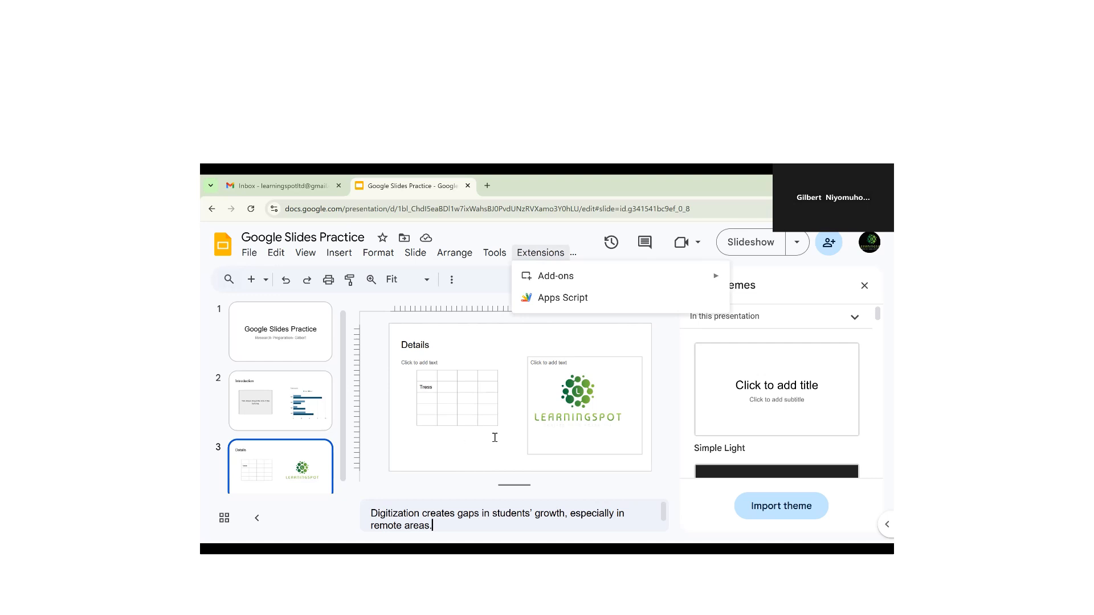
Step: Go to the title slide, slide 1
click(271, 332)
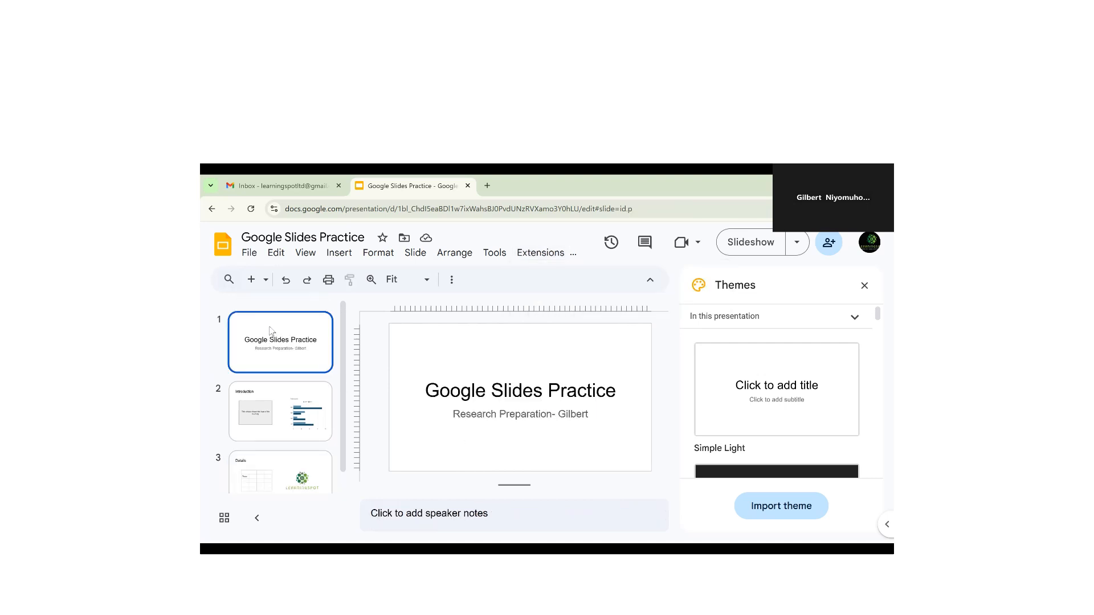